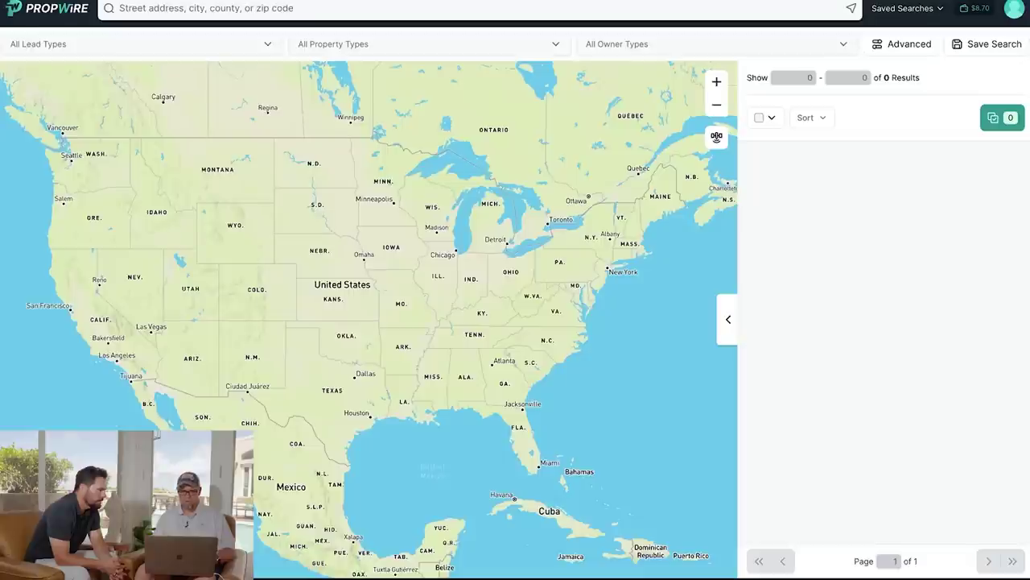
Search PropWire for 'Lee, FL County', loading 528,808 properties on the map and list.
click(165, 6)
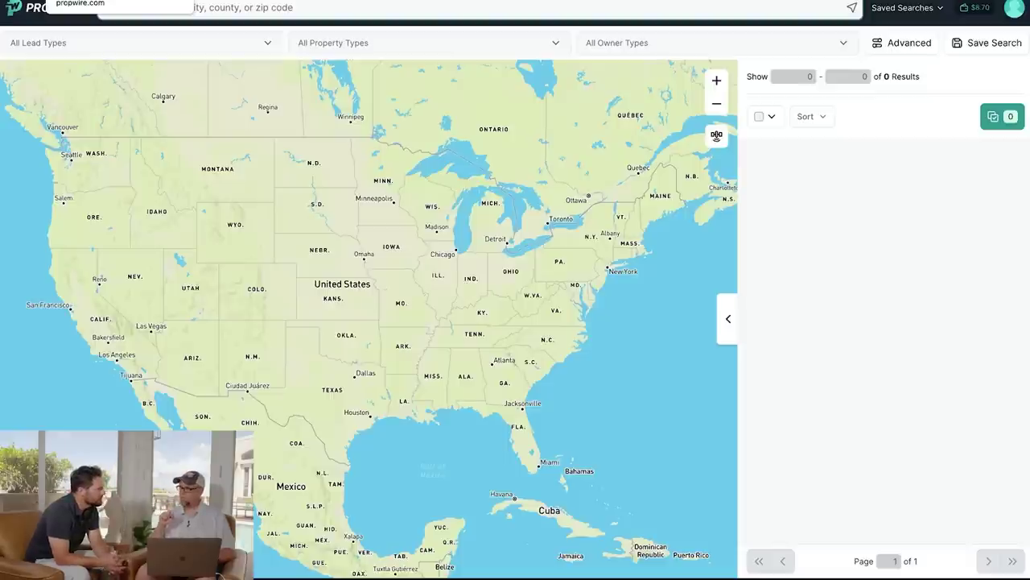
click(250, 8)
text(lee)
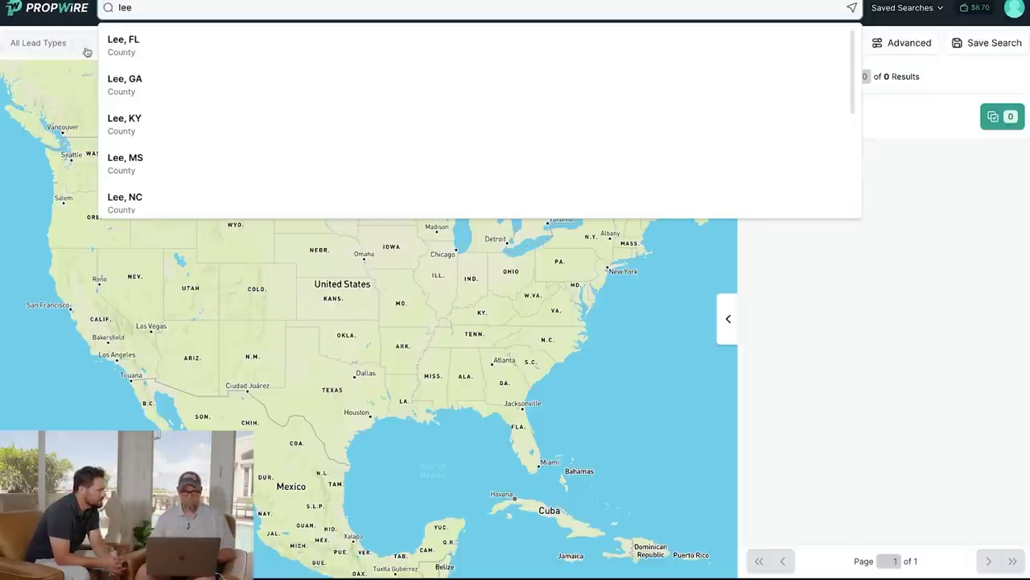
click(124, 47)
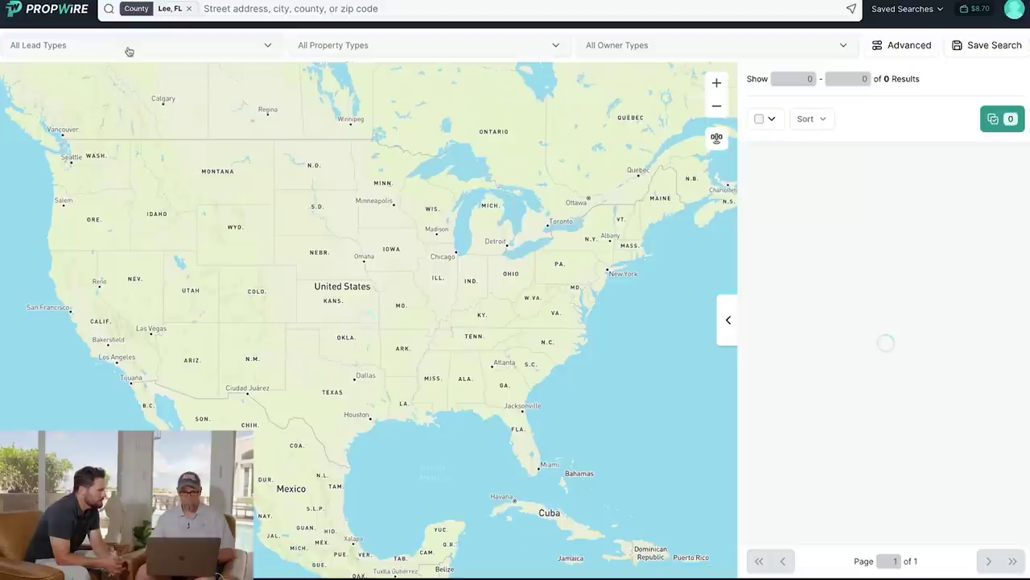
click(355, 46)
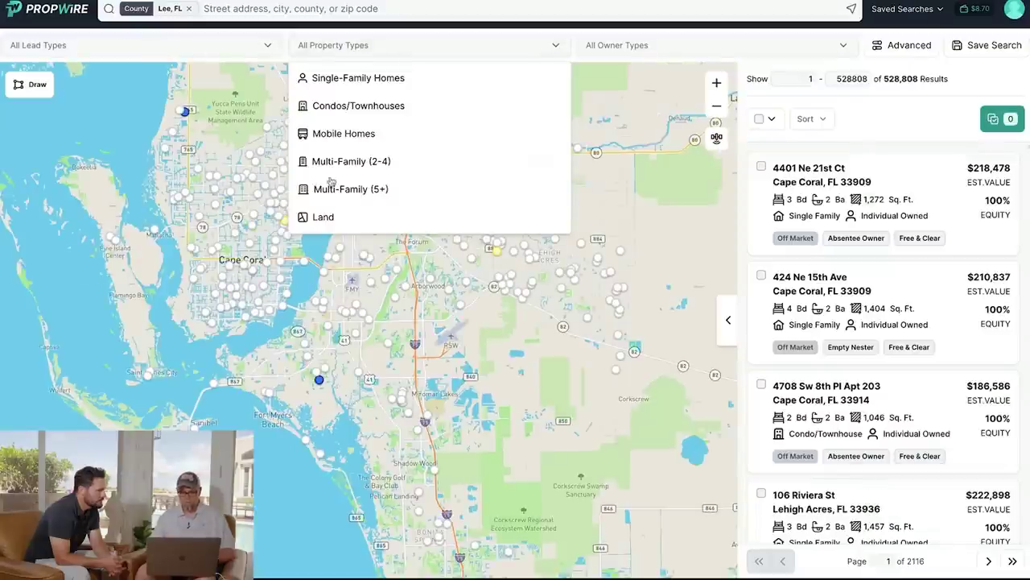
Limit the property type to Land, leaving 139,212 Lee County properties.
click(338, 219)
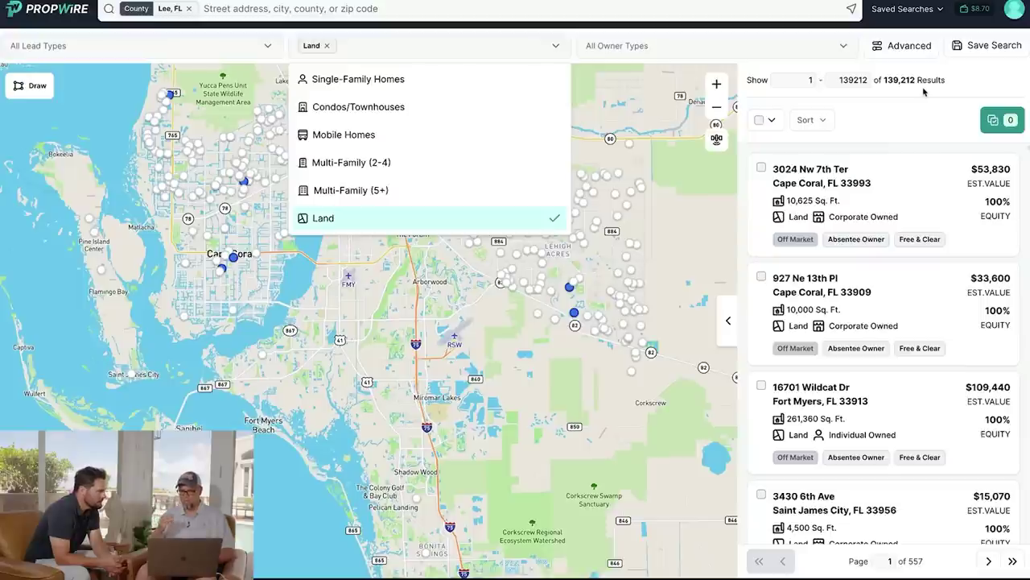
click(978, 74)
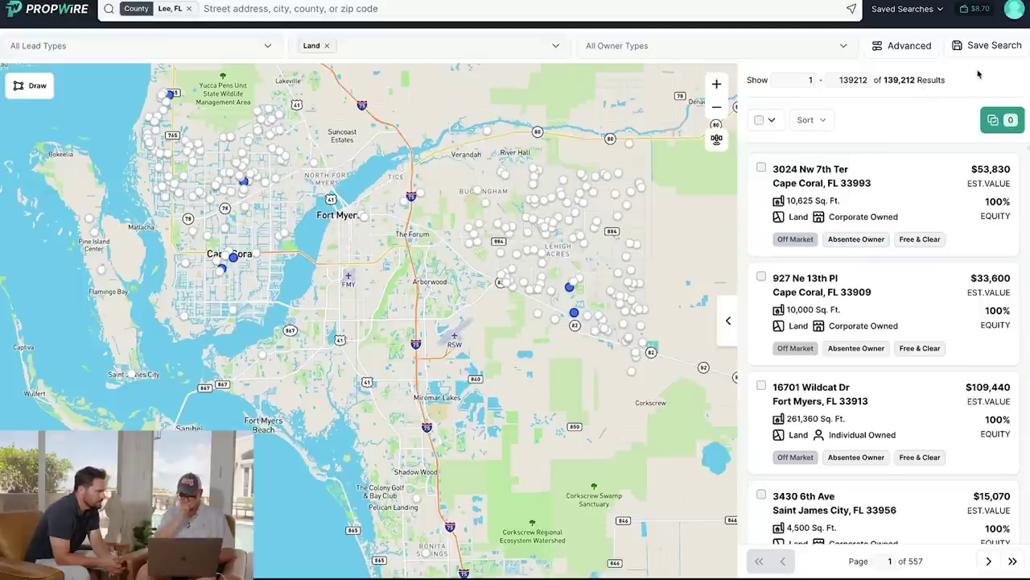
click(904, 45)
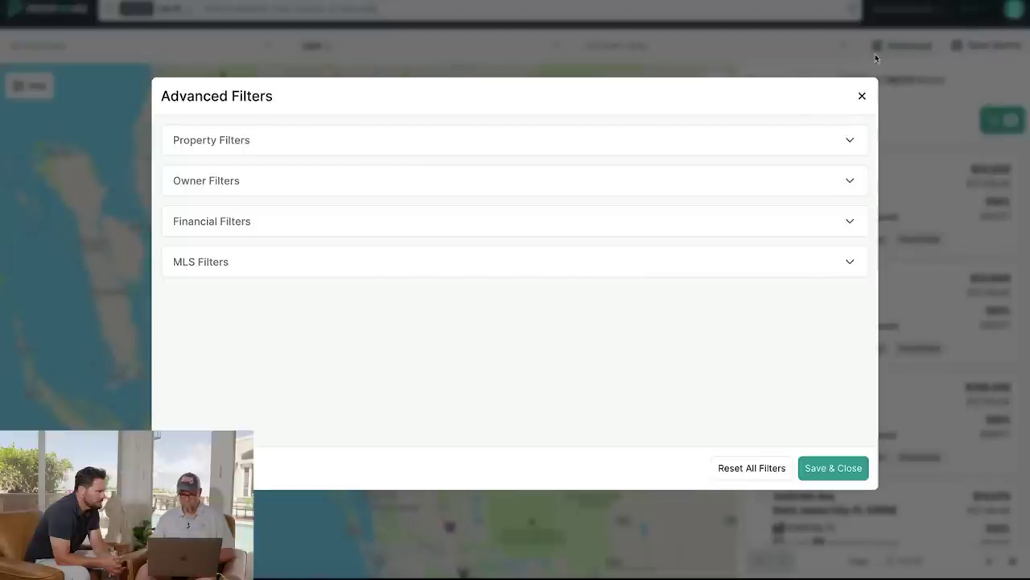
Set the Lot Size filter range to .2 minimum and 1 maximum.
click(848, 140)
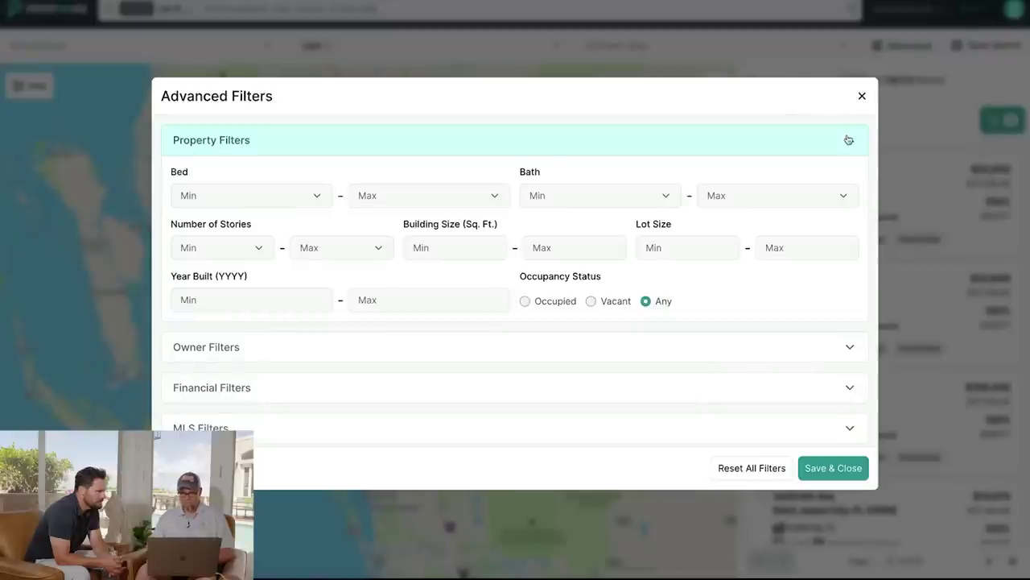
click(686, 247)
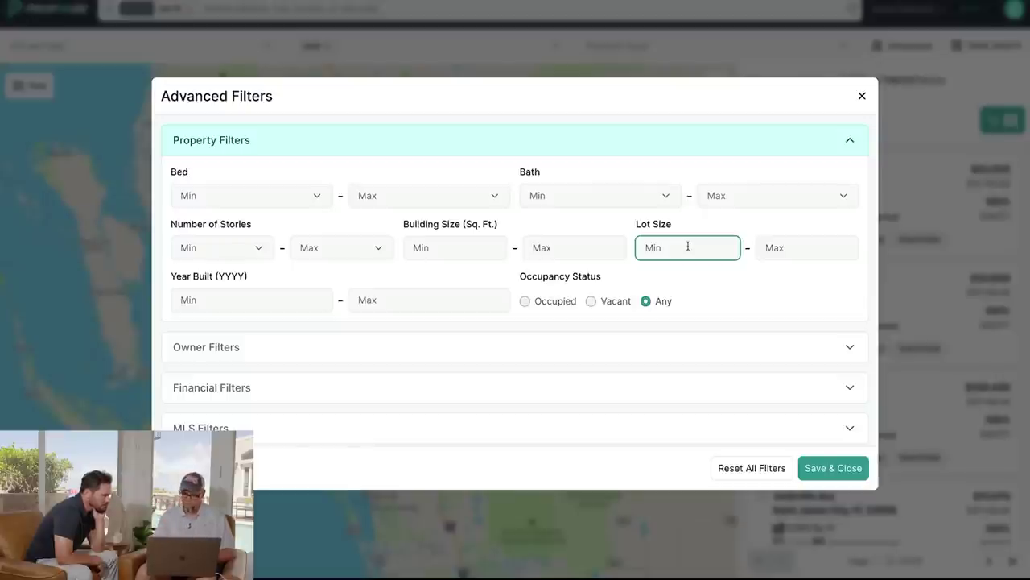
text(.2)
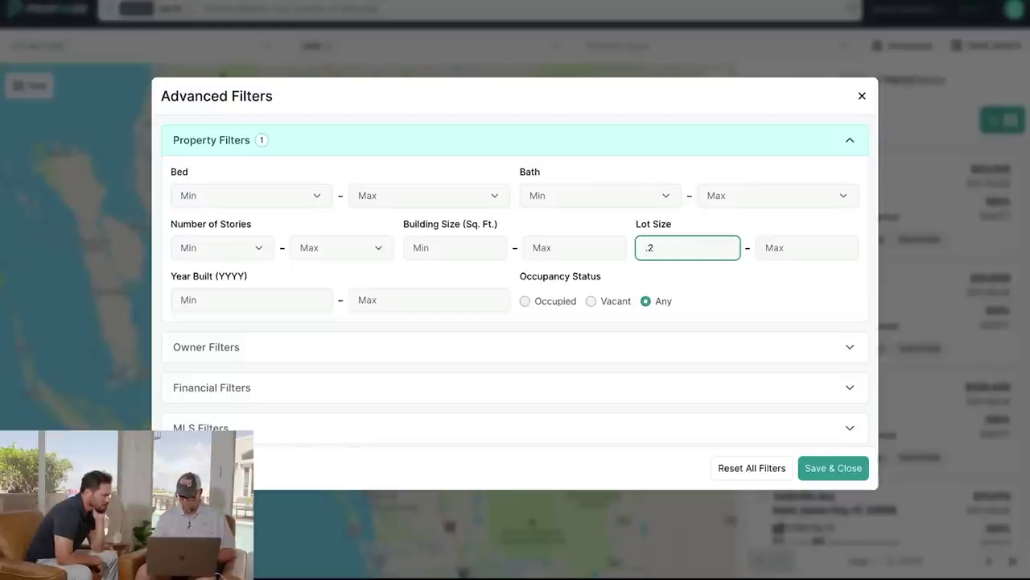
click(779, 249)
text(1)
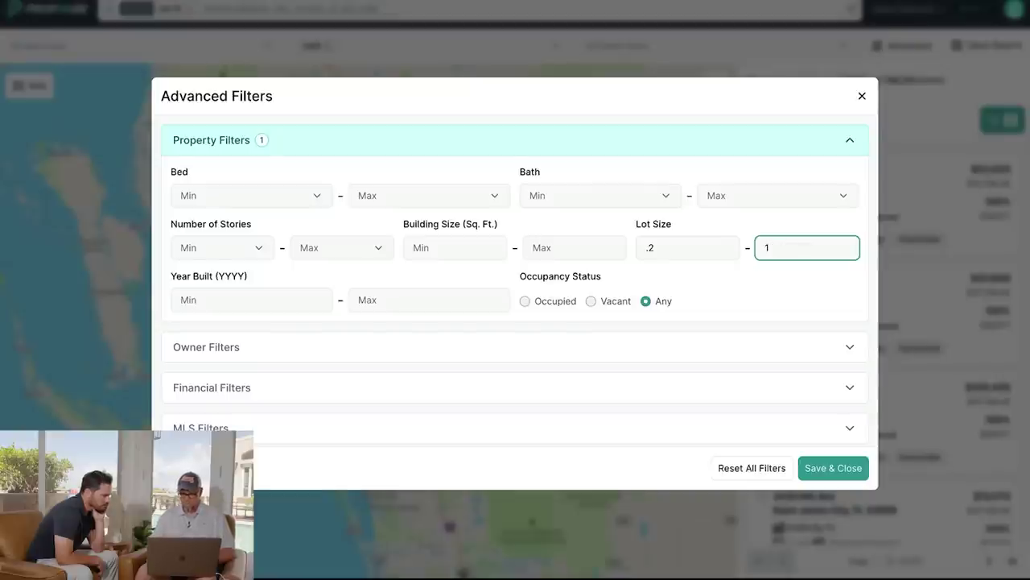
Require Out-of-State owners with a minimum of 10 years of ownership.
click(339, 351)
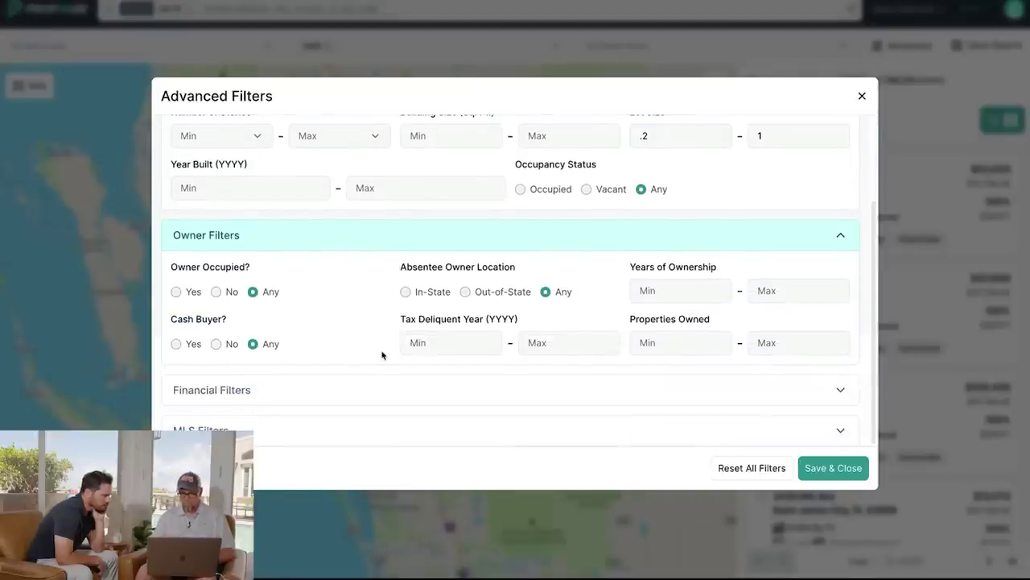
click(466, 292)
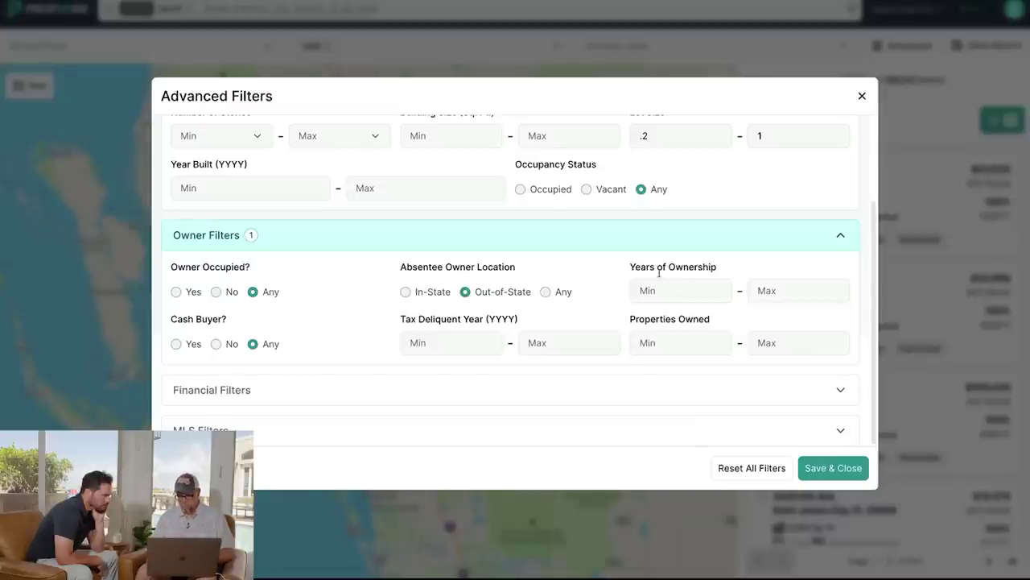
click(677, 293)
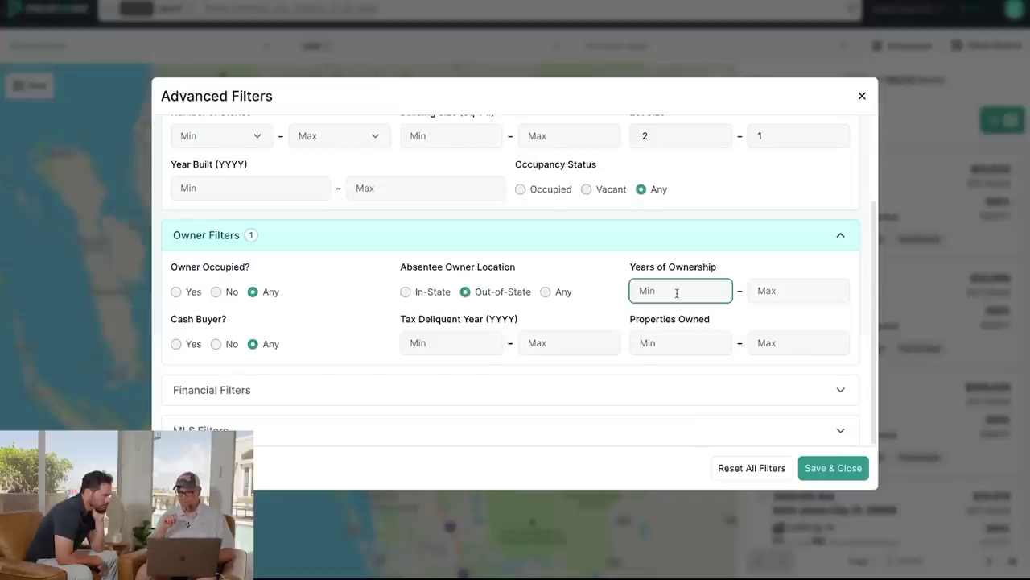
text(10)
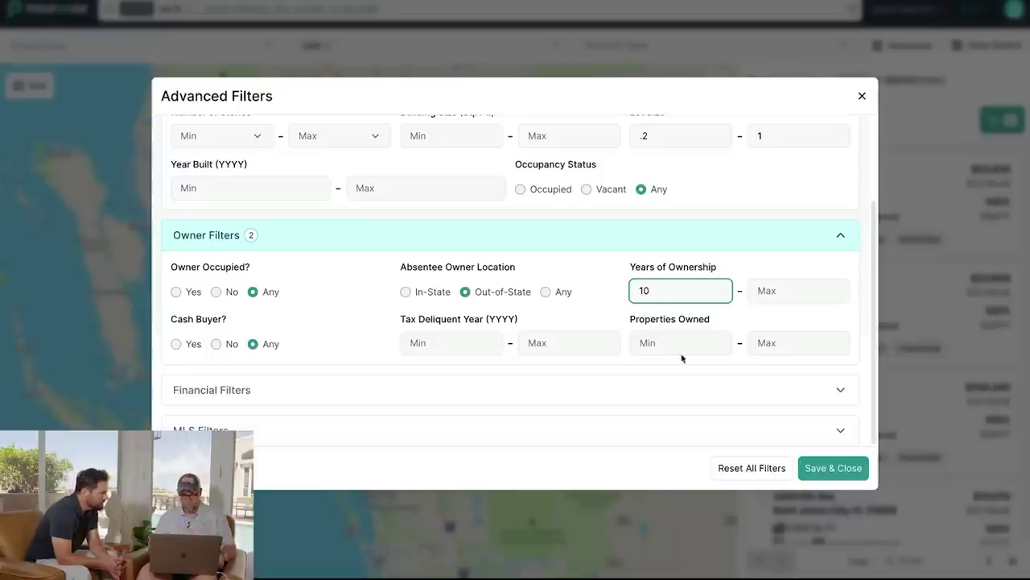
click(494, 389)
Review lot size .2–1, Out-of-State and 10-year filters, then save them, leaving 25,417 parcels.
scroll(495, 386, down, 2)
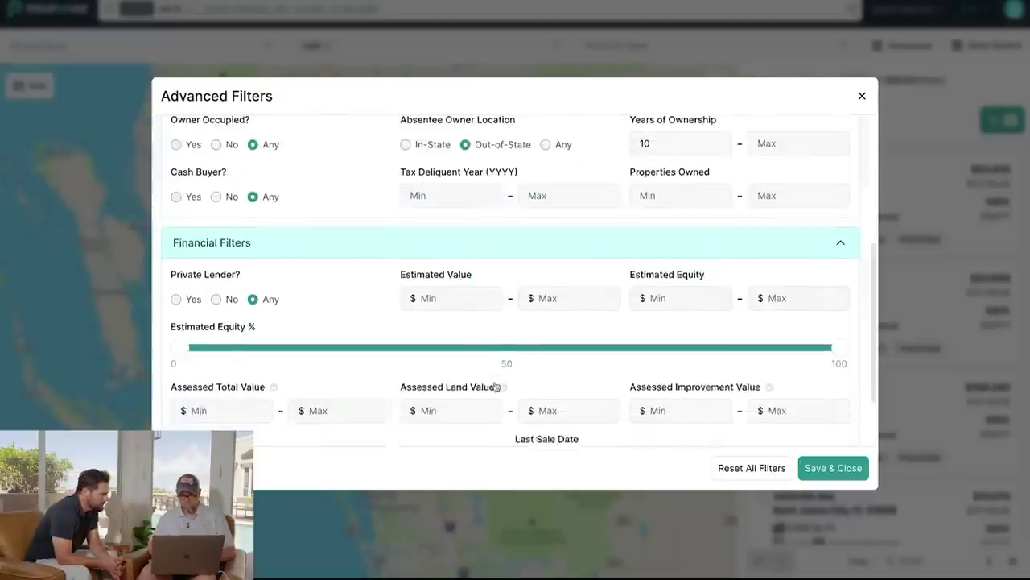
scroll(496, 386, down, 2)
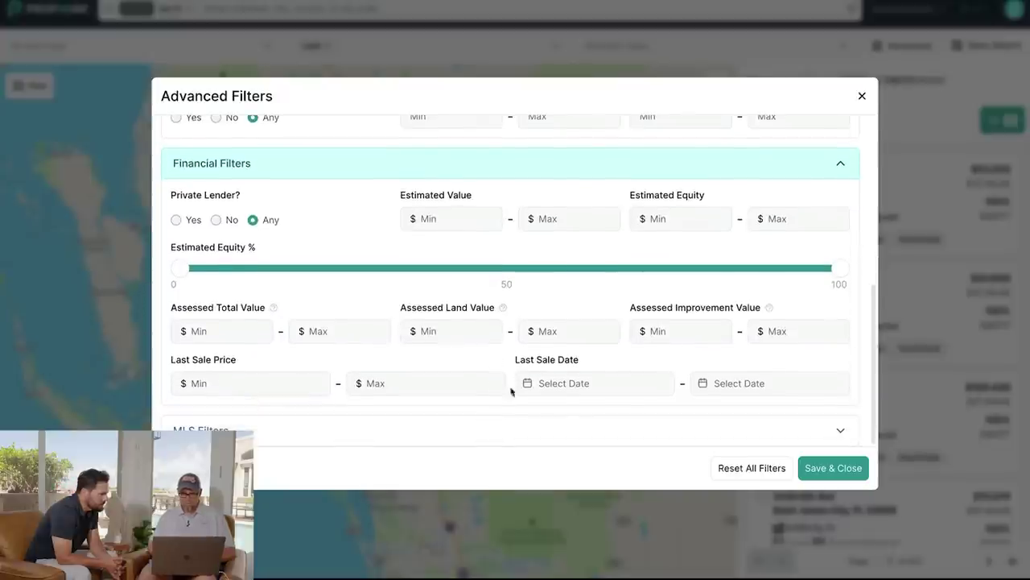
click(622, 430)
scroll(622, 438, down, 3)
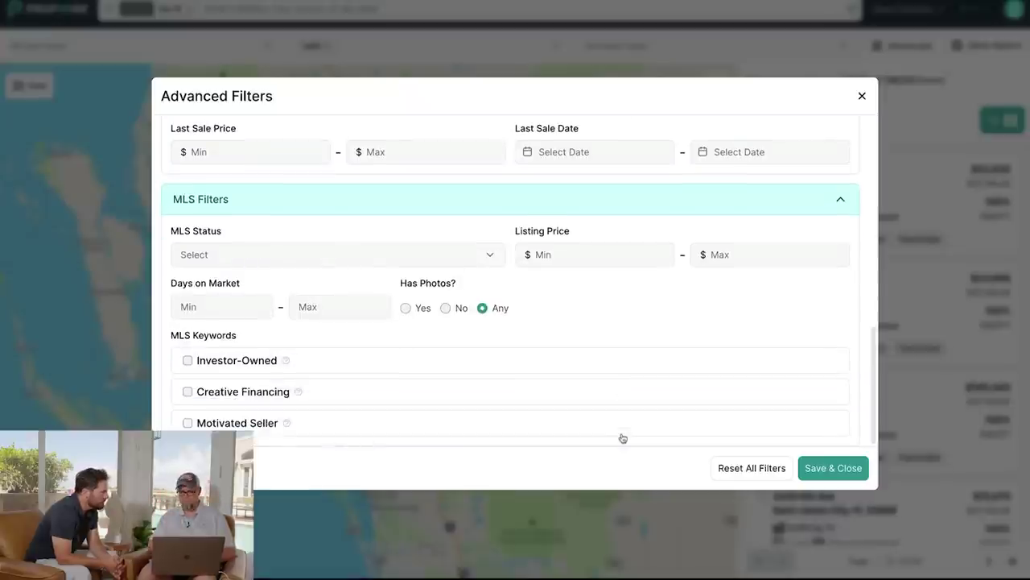
scroll(622, 438, up, 10)
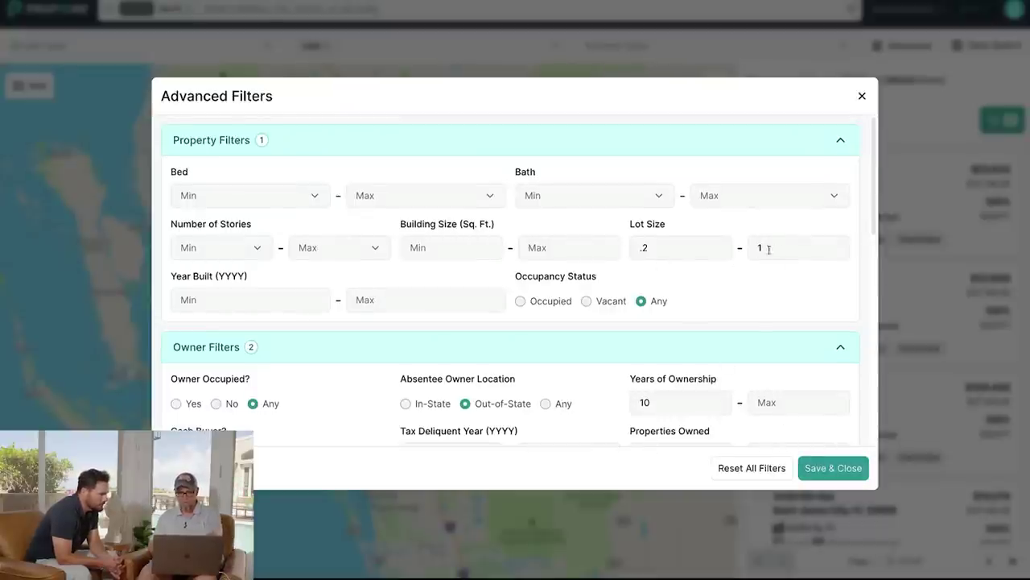
scroll(640, 321, down, 2)
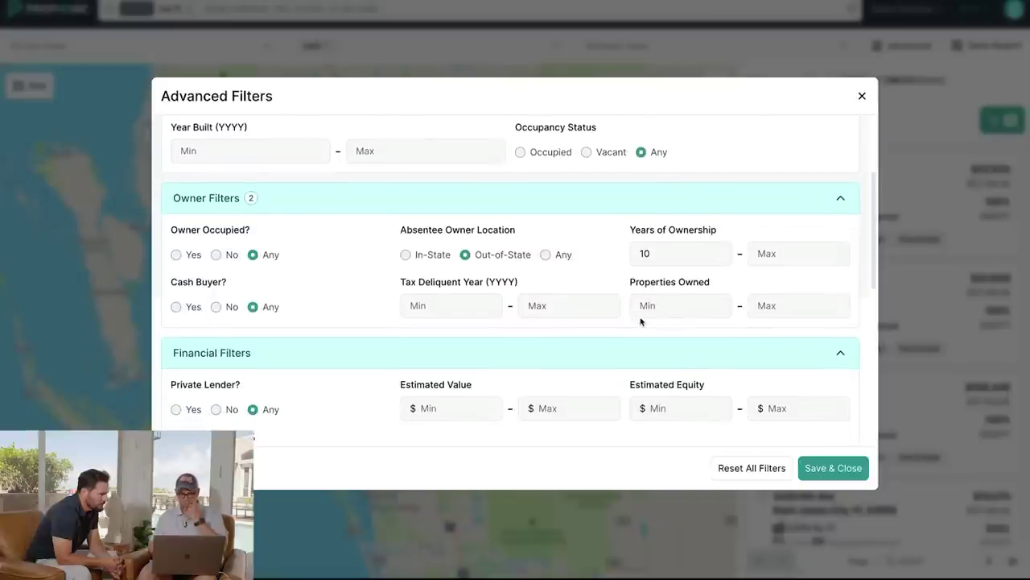
scroll(641, 322, down, 3)
scroll(641, 322, up, 2)
scroll(641, 322, up, 3)
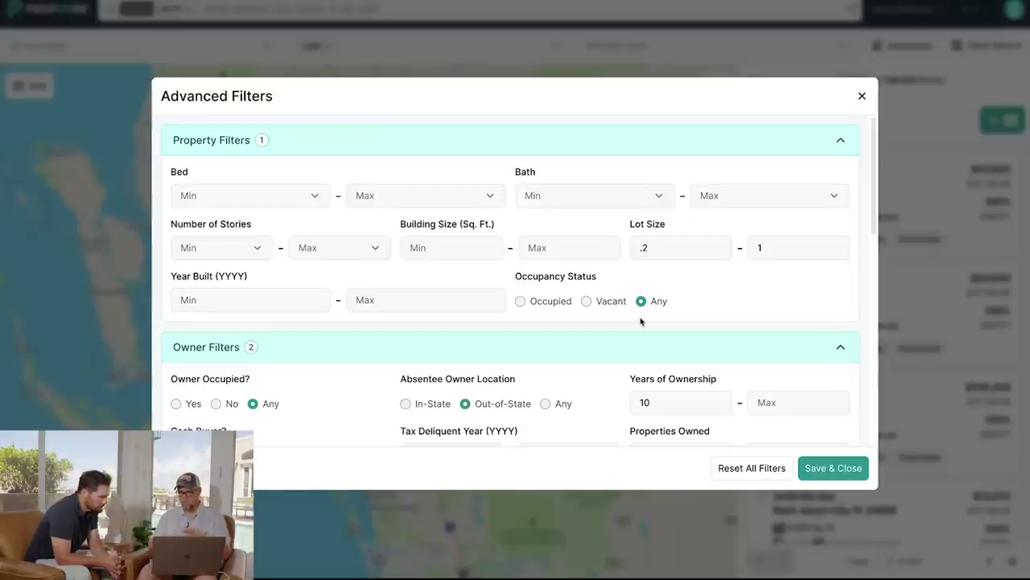
click(833, 469)
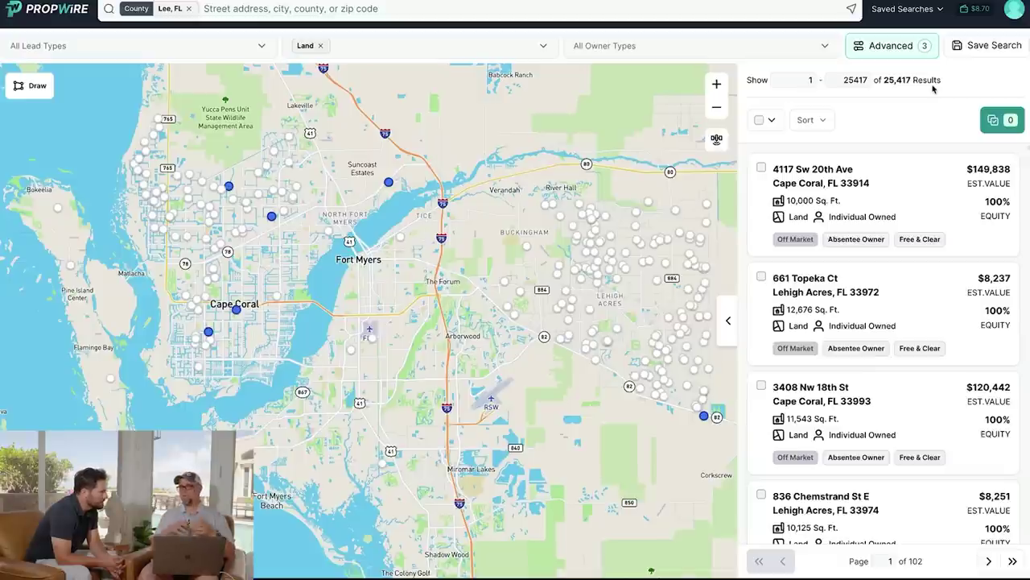
key(super+space)
text(calc)
key(Return)
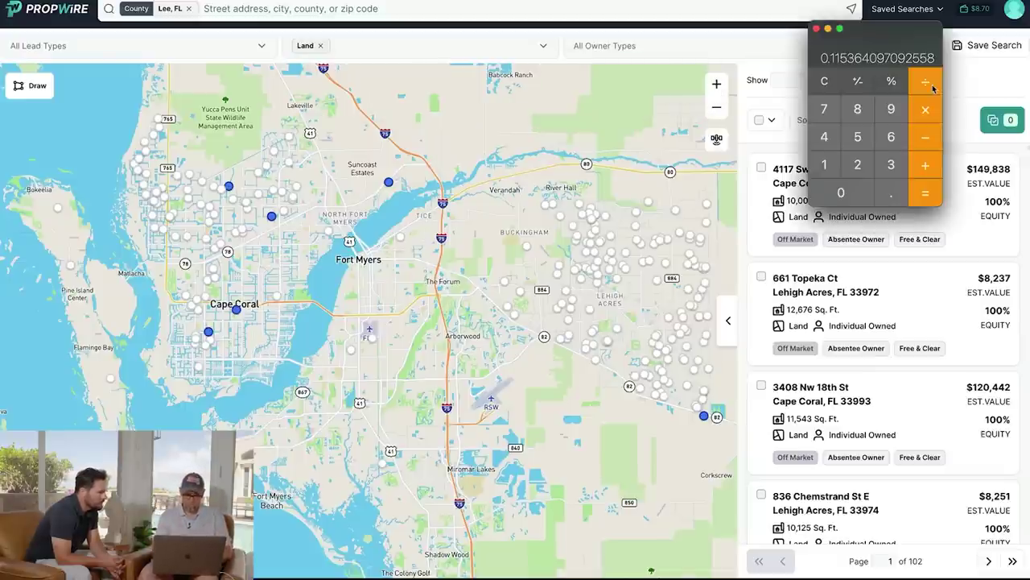
text(25000)
text(50)
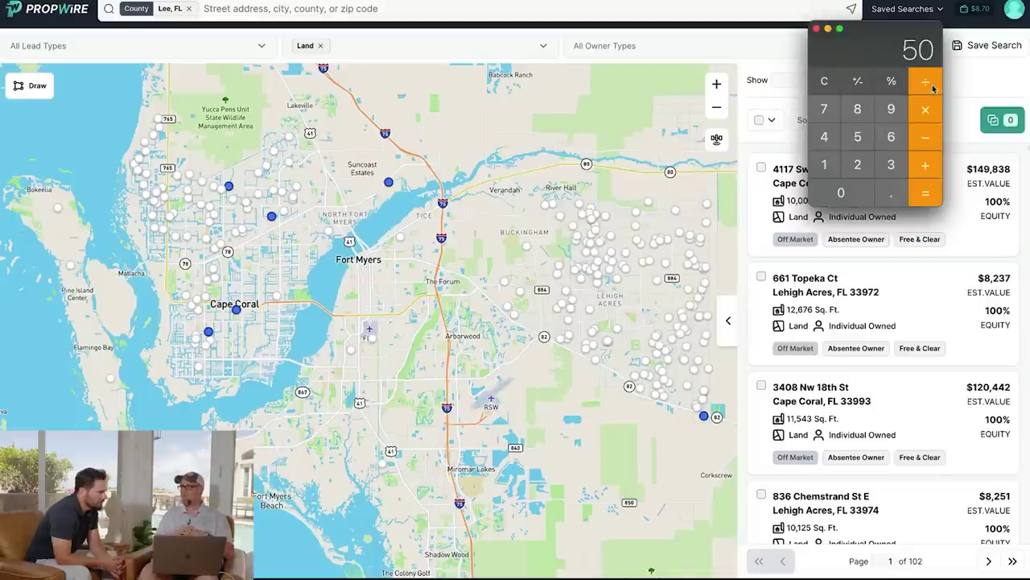
click(989, 81)
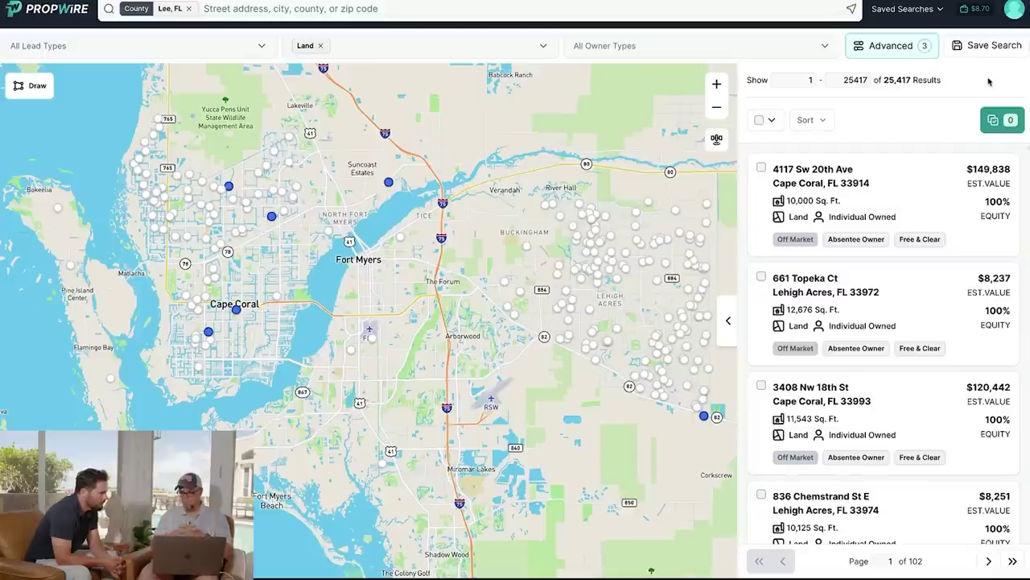
Set the Tax Delinquent Year minimum to 2020 and save, leaving 9,673 parcels.
click(900, 48)
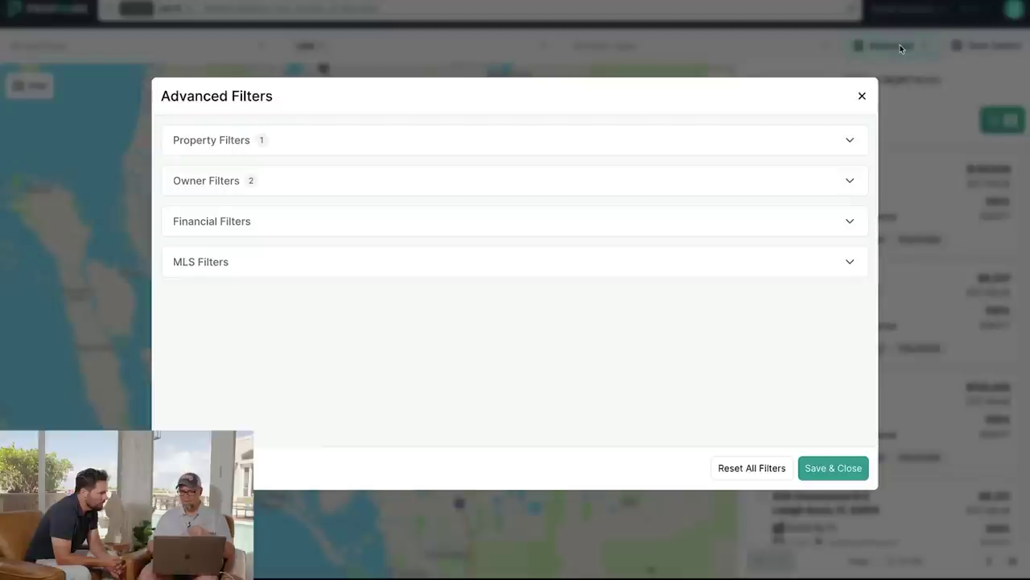
click(297, 227)
scroll(370, 300, down, 1)
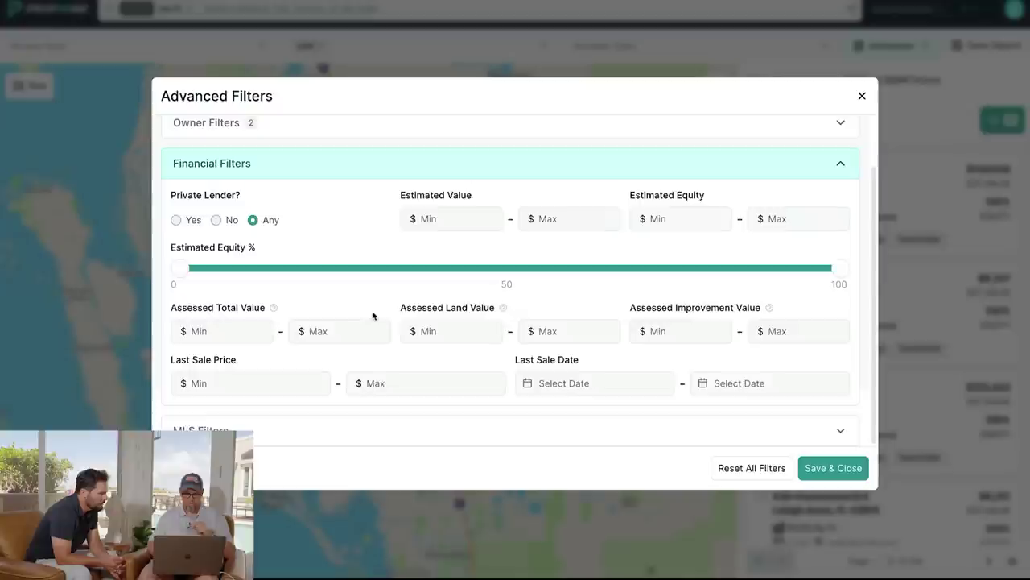
click(386, 129)
scroll(403, 233, down, 2)
scroll(402, 234, up, 3)
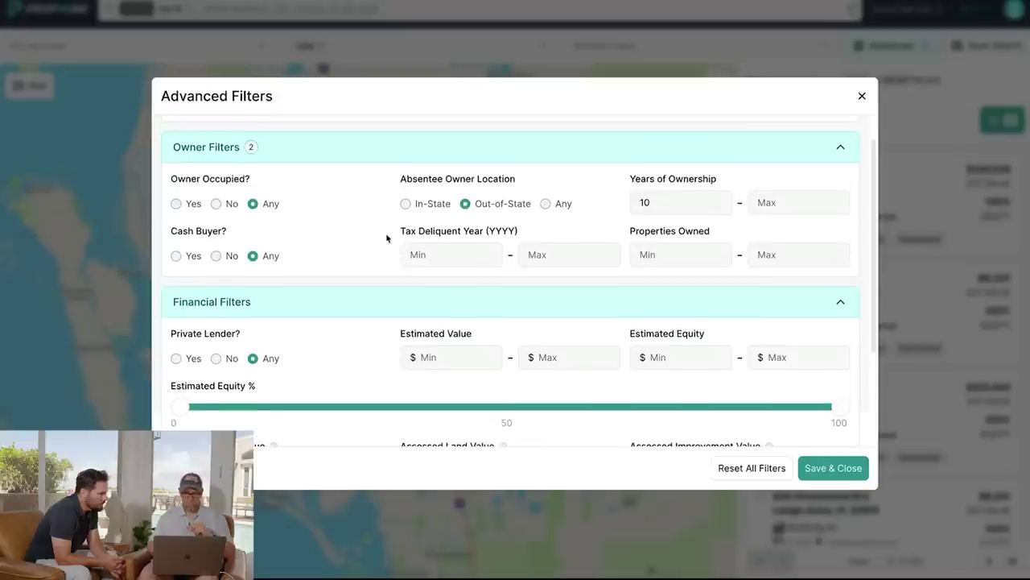
click(435, 259)
text(2020)
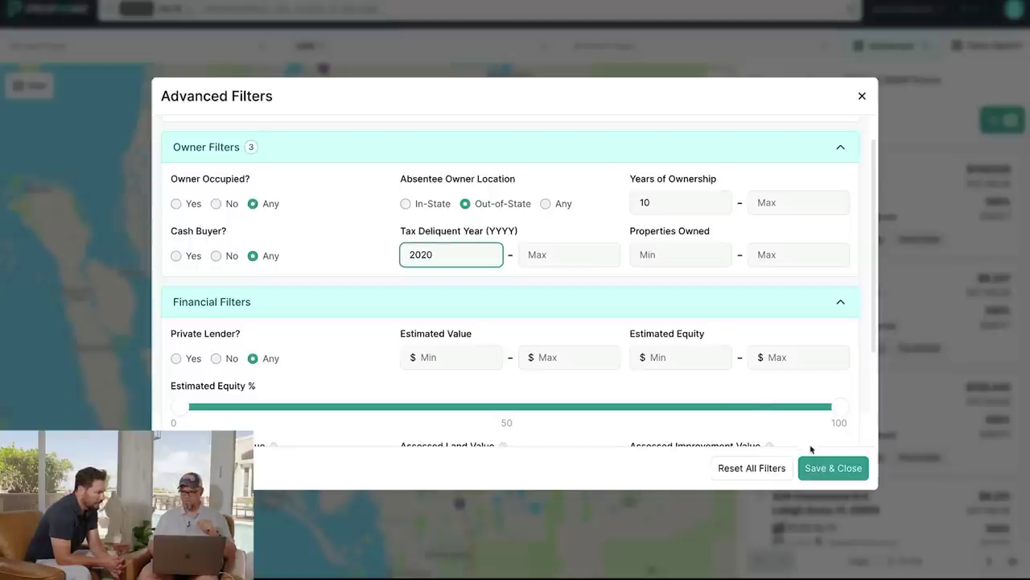
click(833, 467)
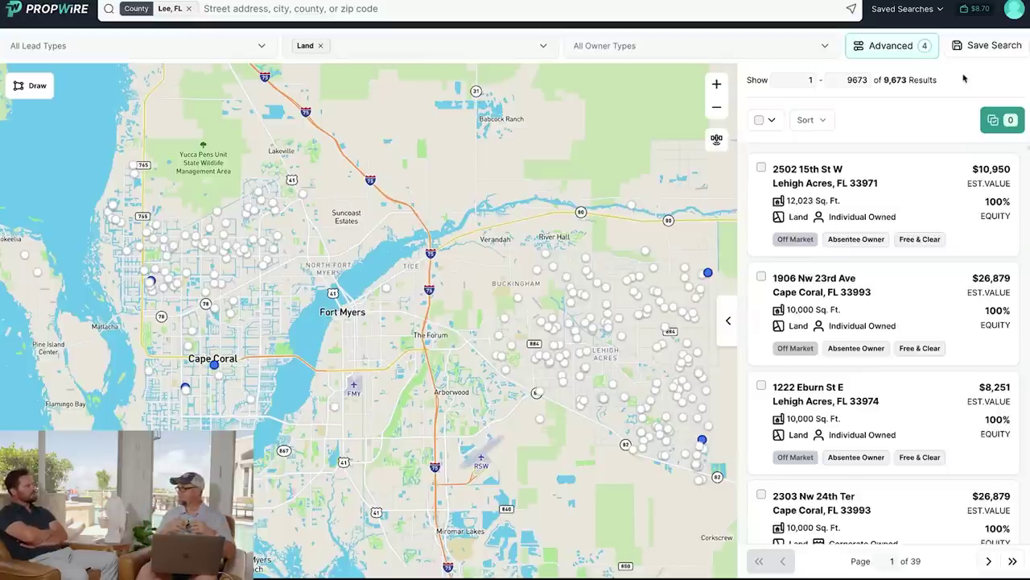
click(892, 46)
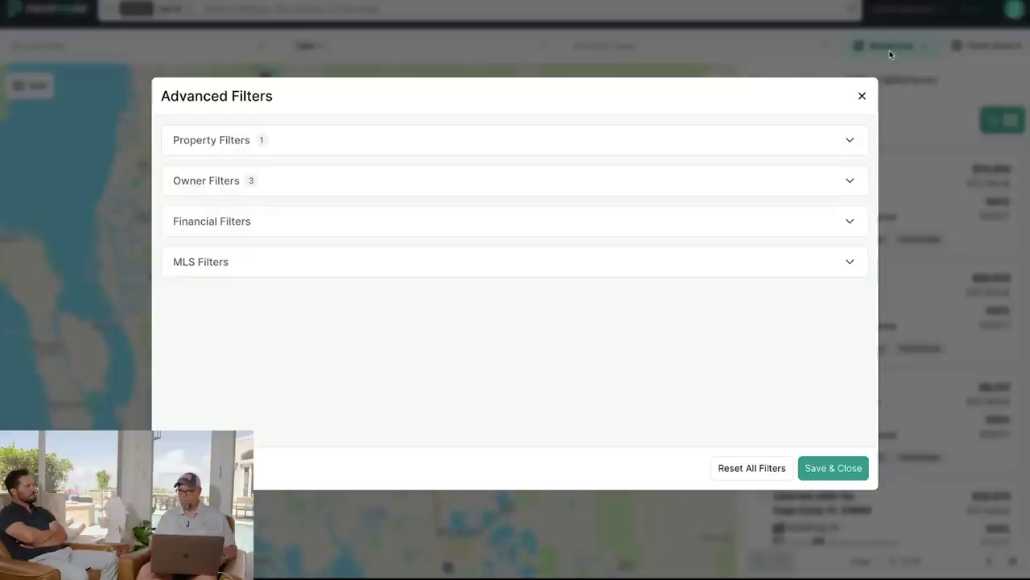
click(363, 141)
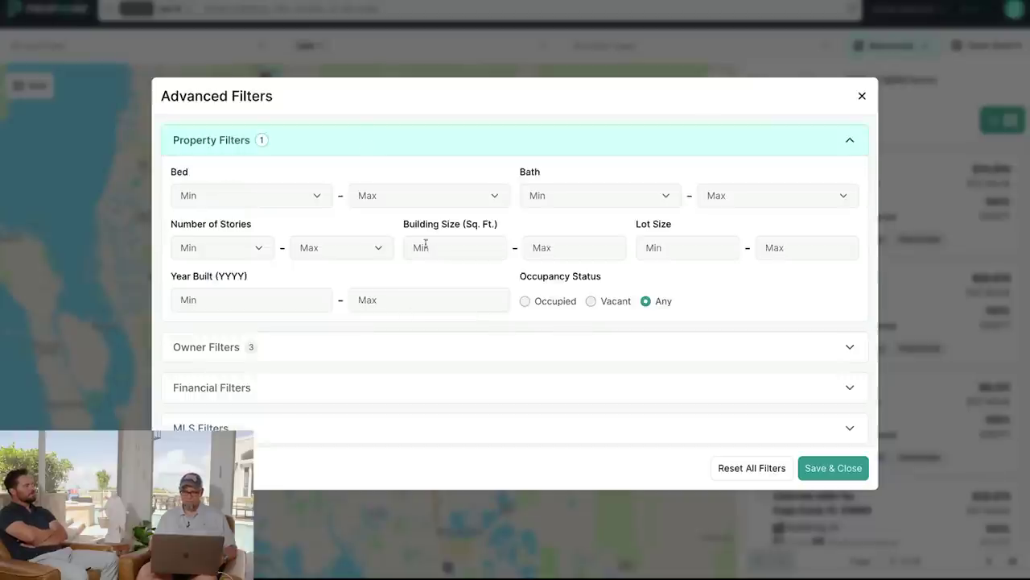
click(402, 357)
scroll(443, 417, down, 2)
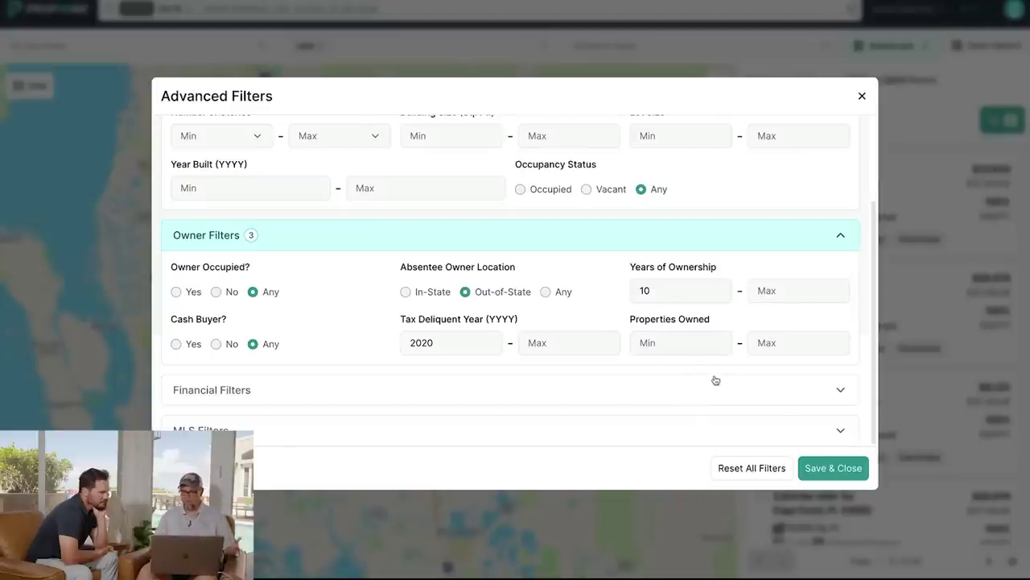
click(829, 470)
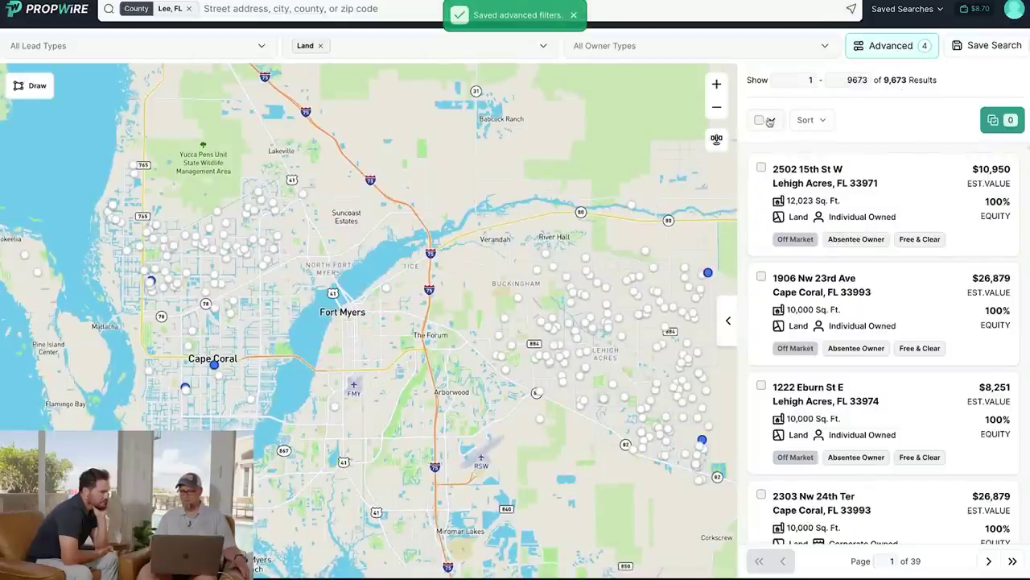
Select all 9,673 parcels and show the download options for the selection.
click(767, 120)
click(773, 181)
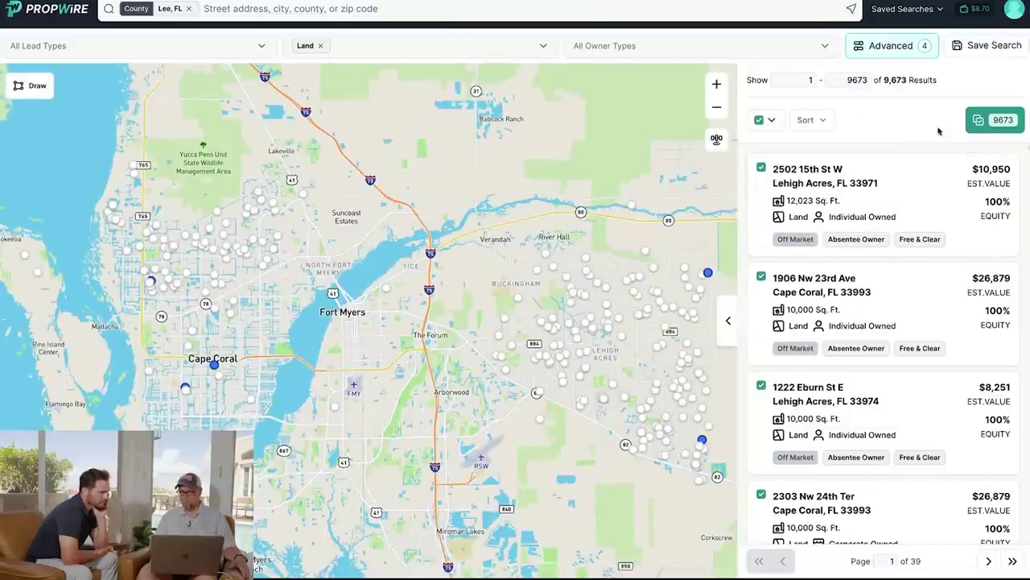
click(991, 120)
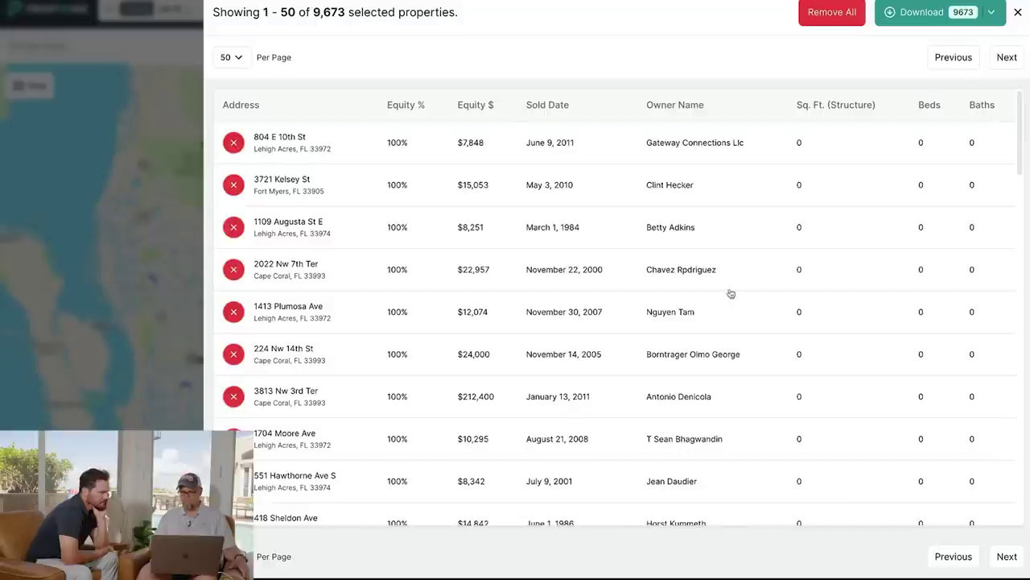
click(990, 13)
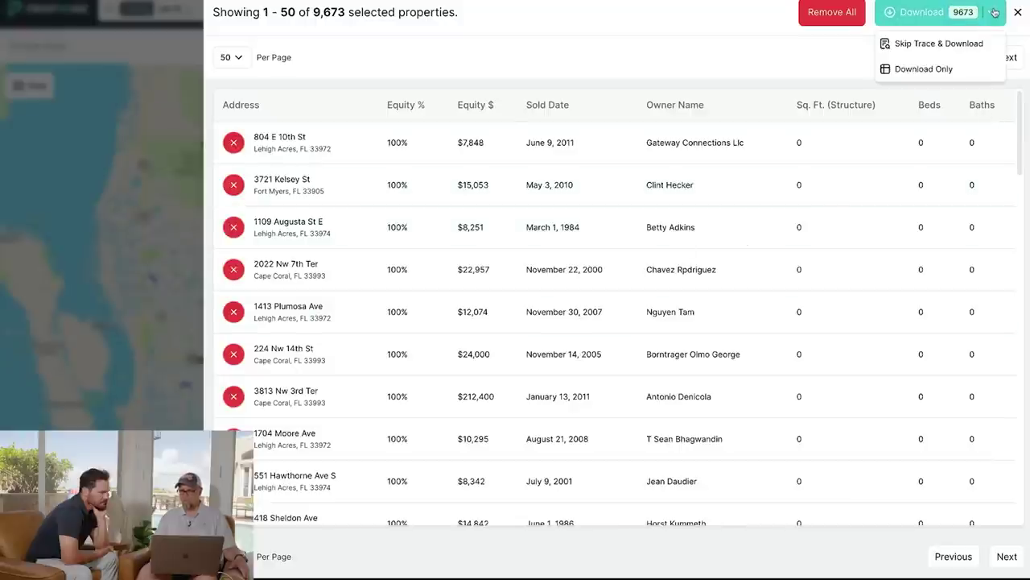
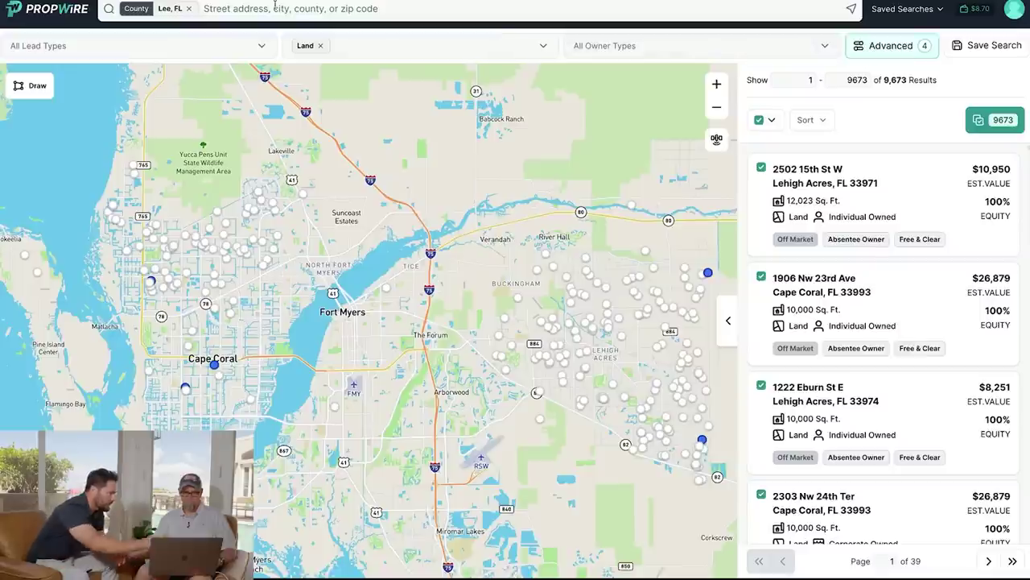
Open the All Lead Types list on the Lee County, FL land search.
click(180, 49)
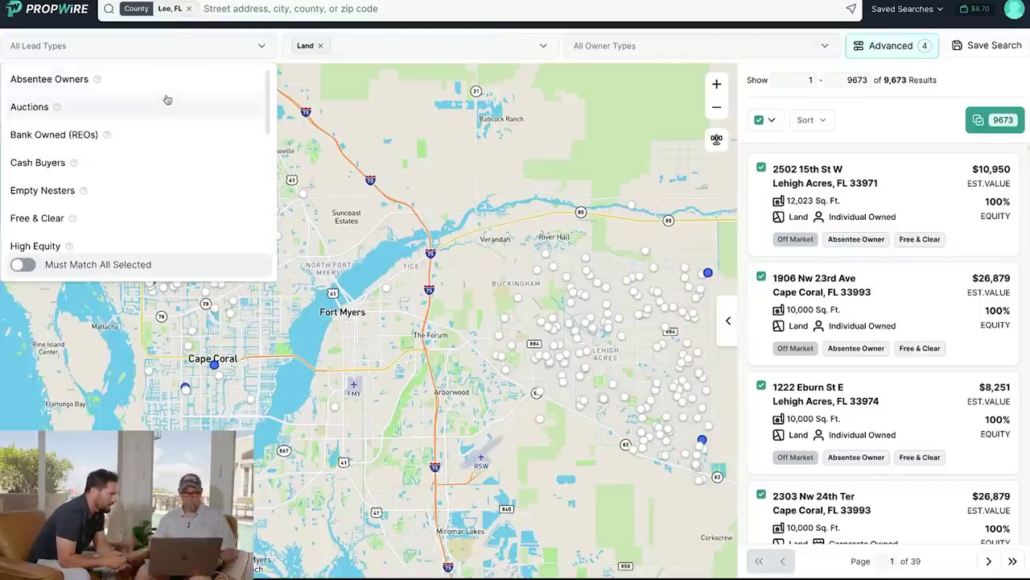
Browse lead types such as Absentee Owners, Free & Clear, Probates and Tired Landlords, then open Advanced filters.
scroll(166, 99, down, 2)
scroll(166, 99, down, 3)
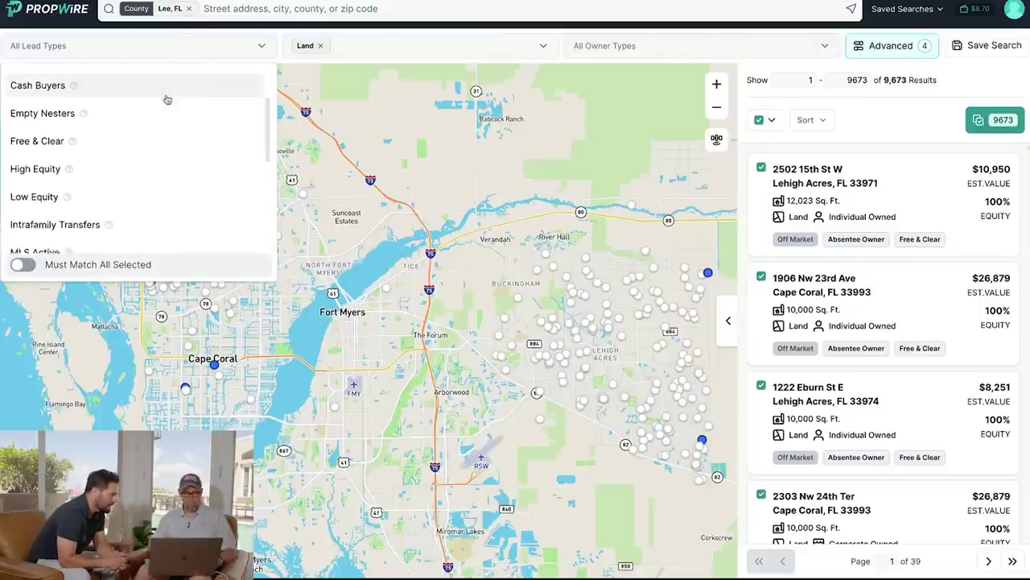
scroll(166, 99, down, 2)
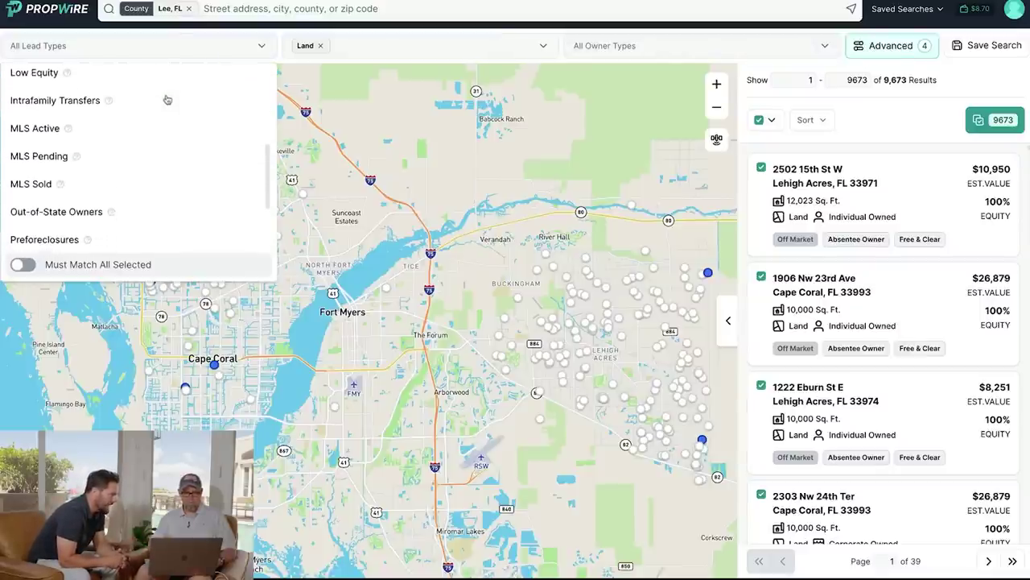
scroll(98, 103, down, 3)
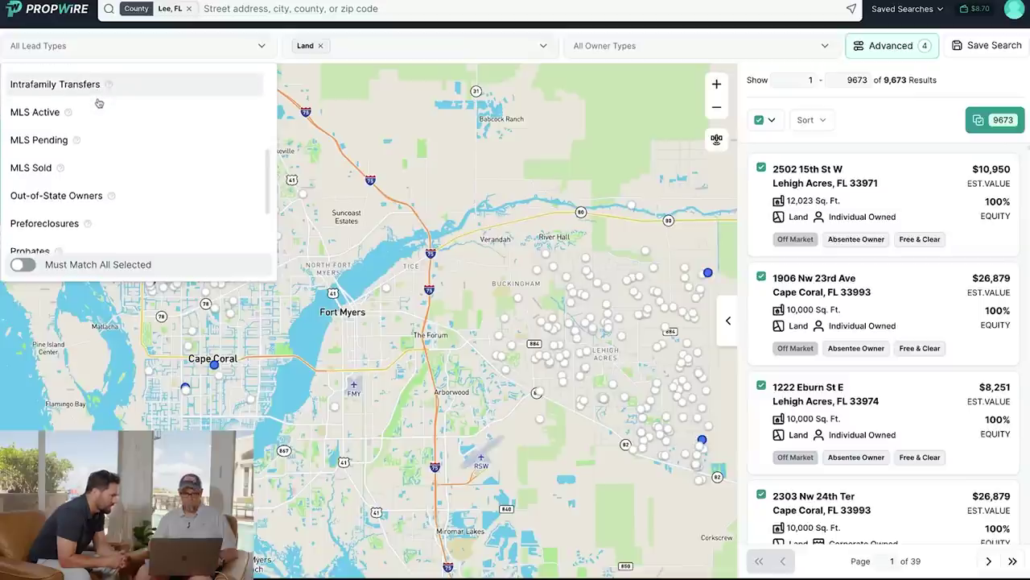
scroll(99, 102, down, 1)
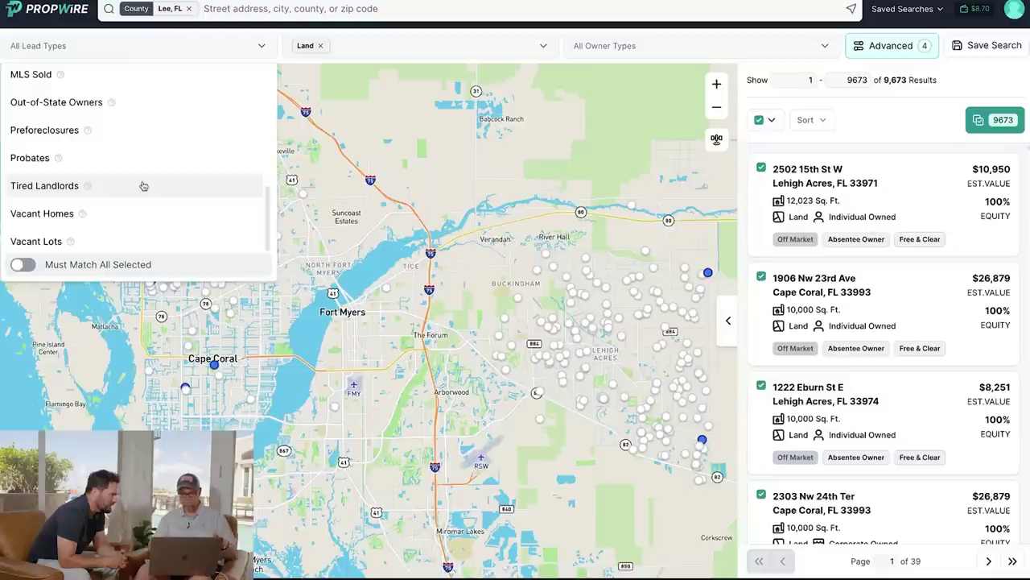
scroll(142, 185, up, 1)
scroll(143, 185, down, 1)
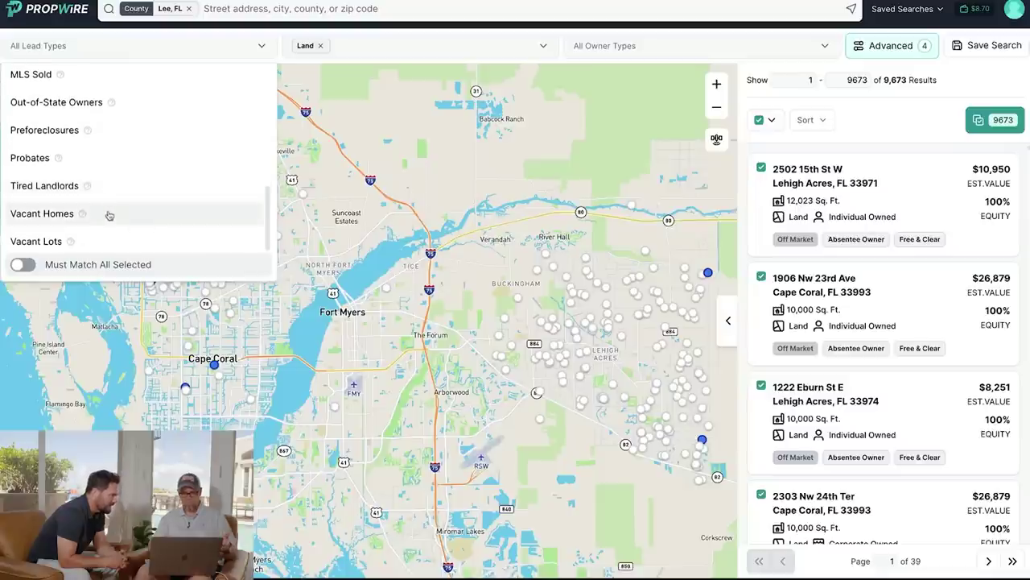
scroll(122, 195, up, 2)
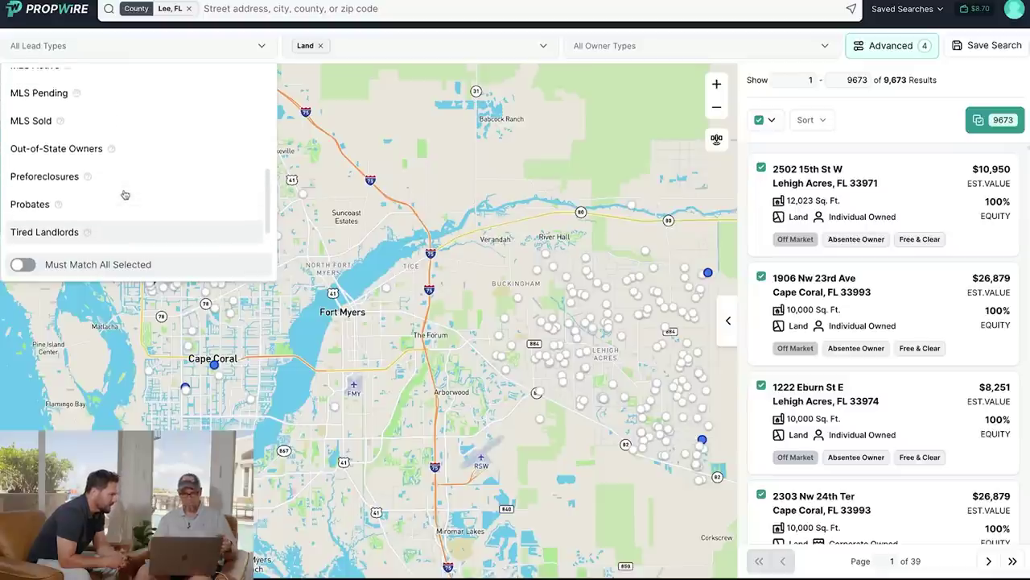
scroll(125, 195, up, 4)
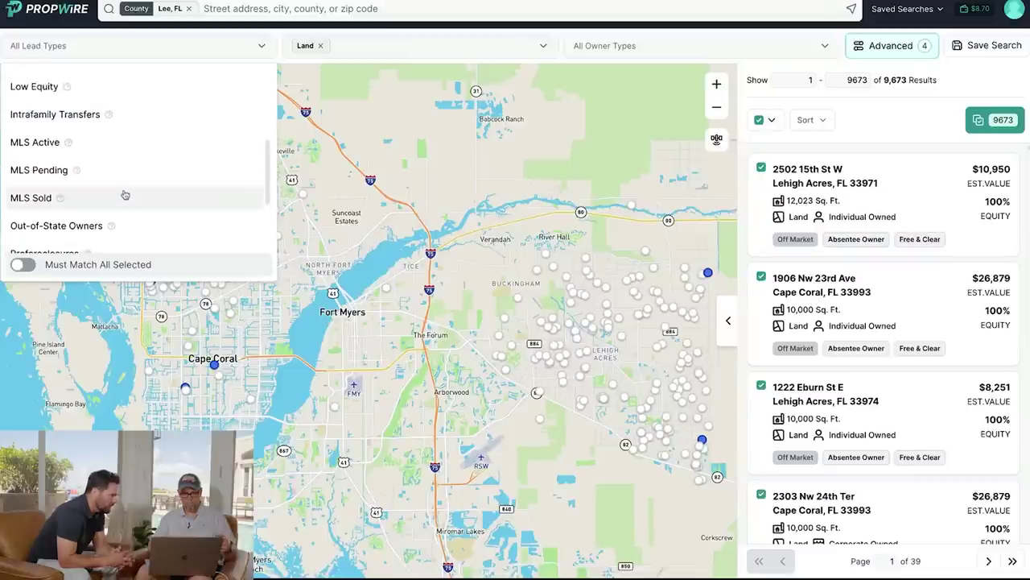
scroll(125, 195, up, 6)
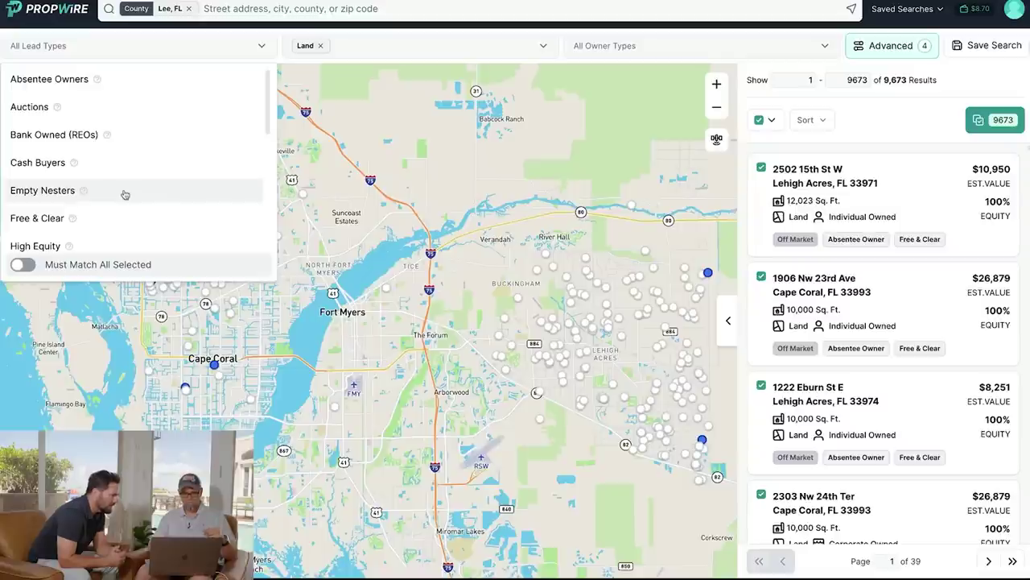
scroll(125, 194, down, 2)
scroll(125, 194, down, 2)
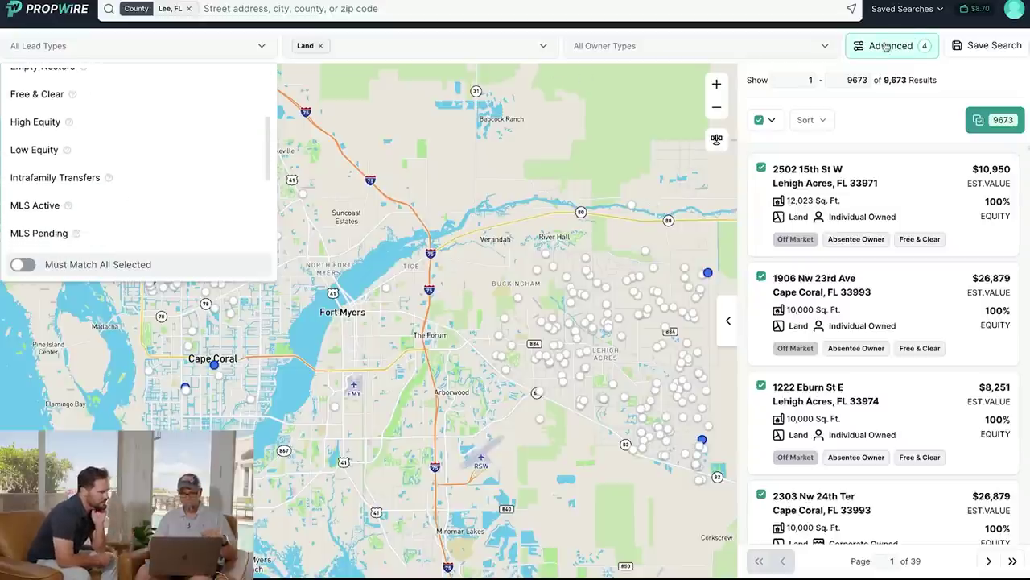
click(885, 46)
Expand the property, owner and financial filter sections and clear the 2020 tax-delinquent year.
click(475, 139)
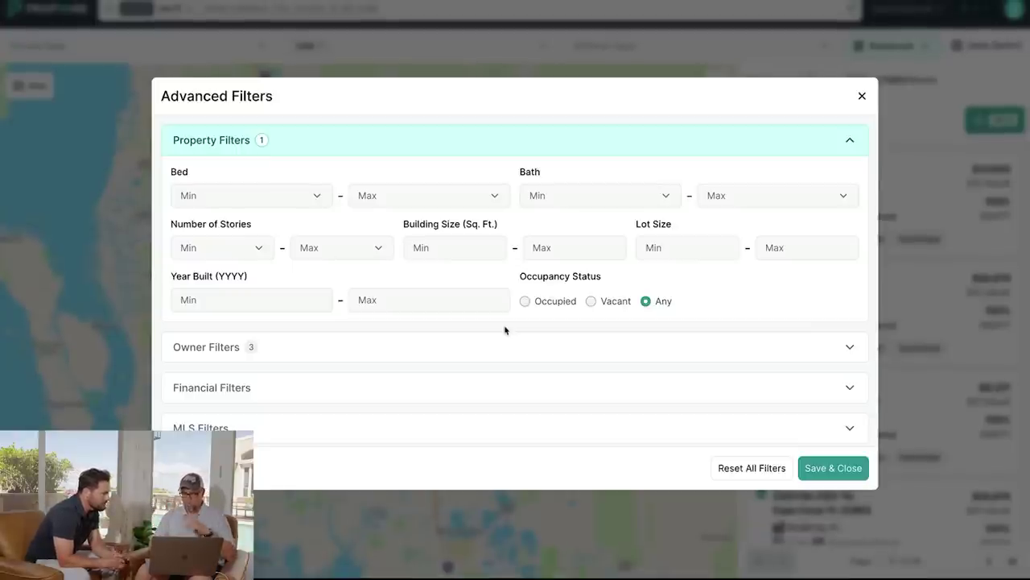
click(464, 347)
scroll(465, 347, down, 2)
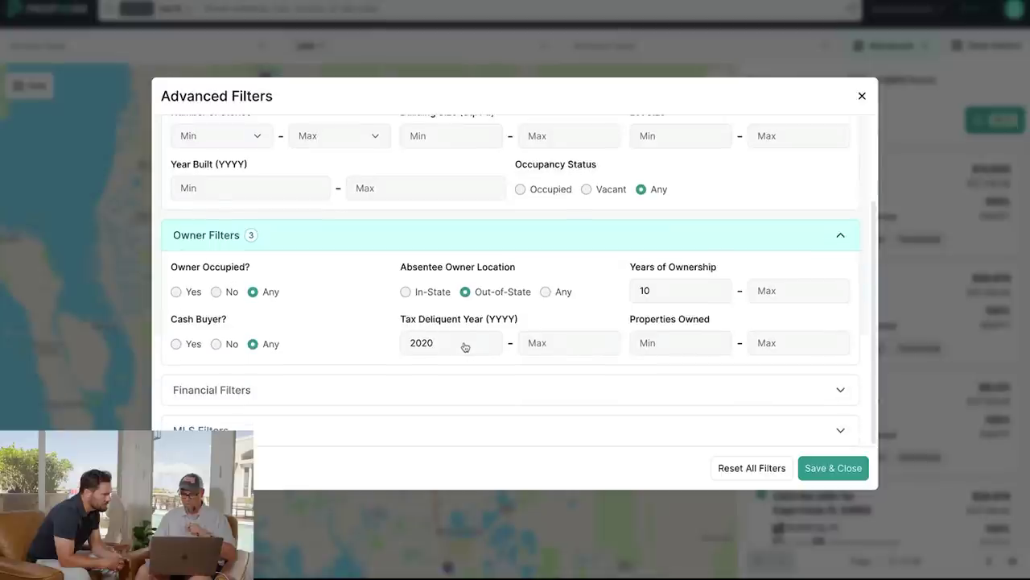
click(395, 405)
scroll(395, 406, down, 4)
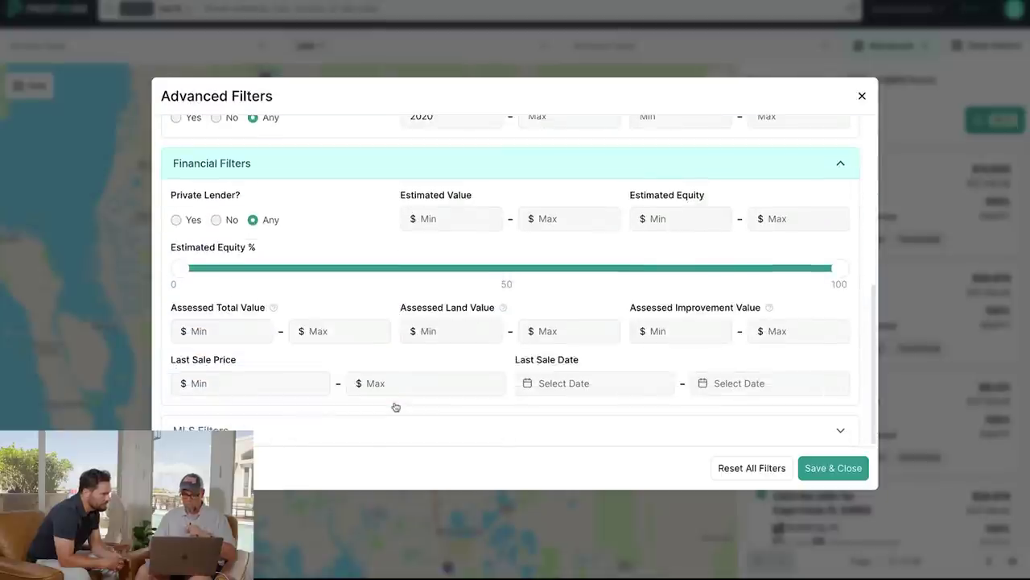
scroll(370, 417, down, 4)
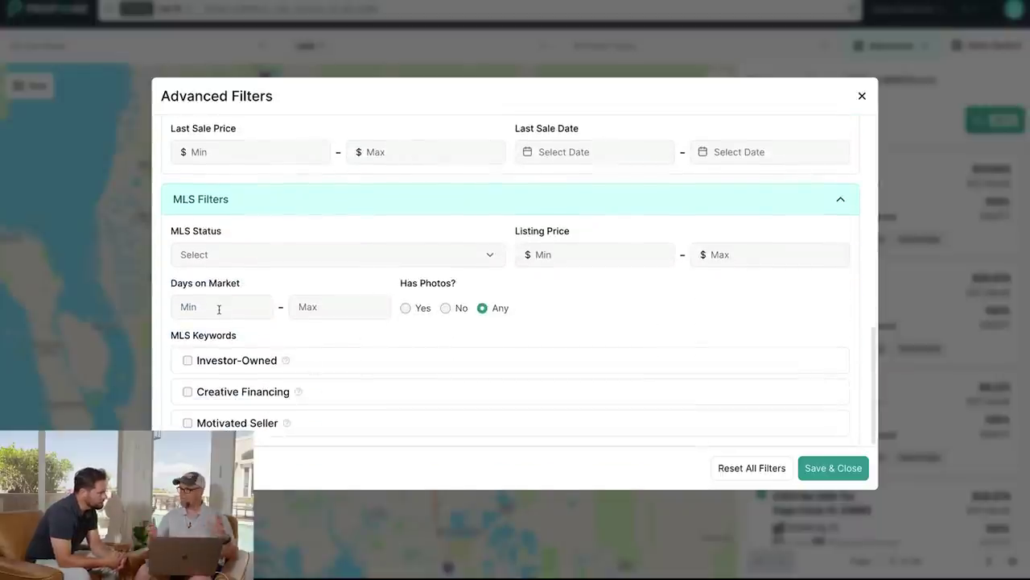
scroll(360, 269, up, 2)
scroll(361, 269, up, 3)
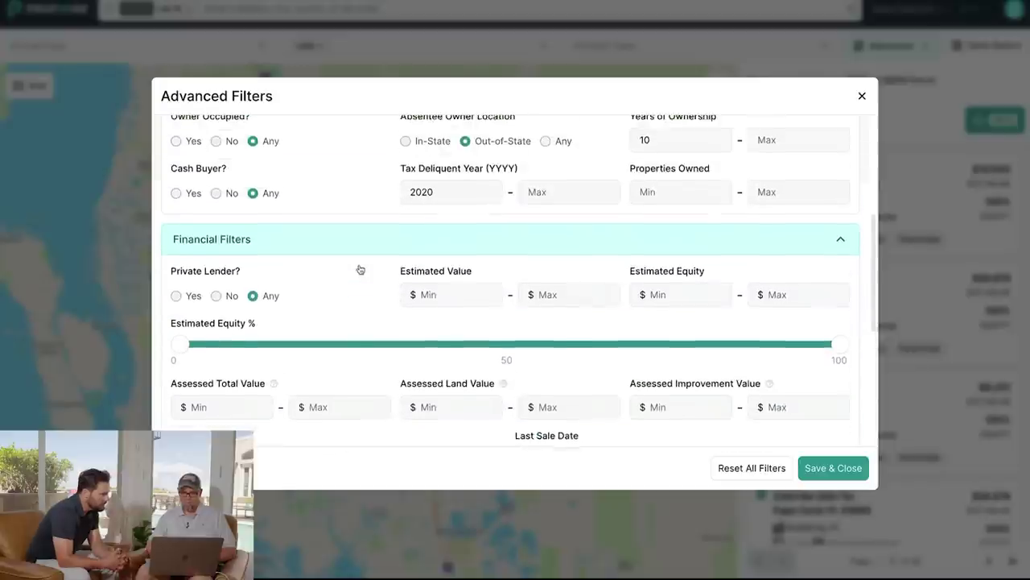
double_click(427, 201)
key(BackSpace)
Set MLS status to Active with minimum 180 days on market, then save the filters.
scroll(362, 276, down, 1)
scroll(362, 275, down, 5)
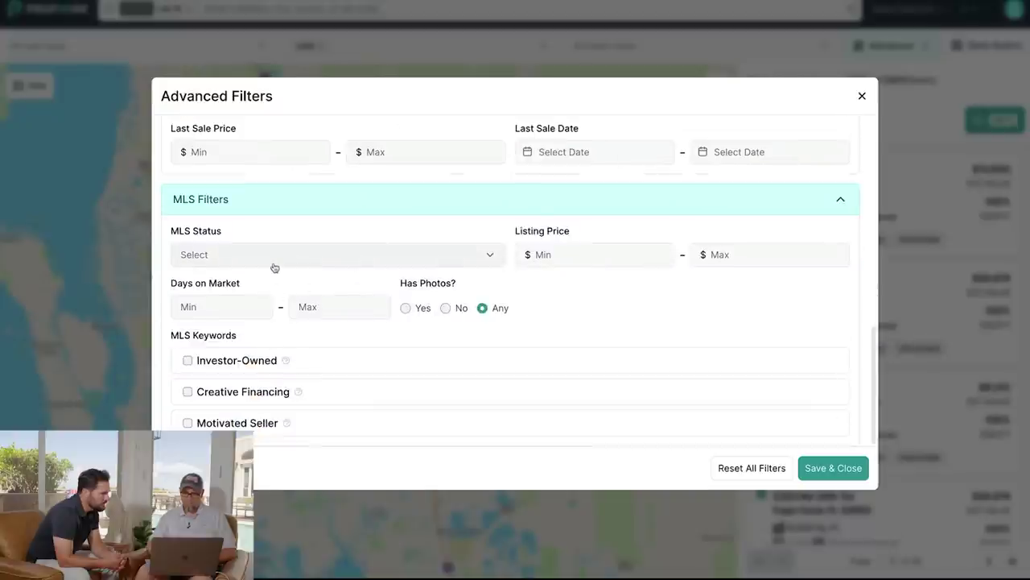
click(273, 256)
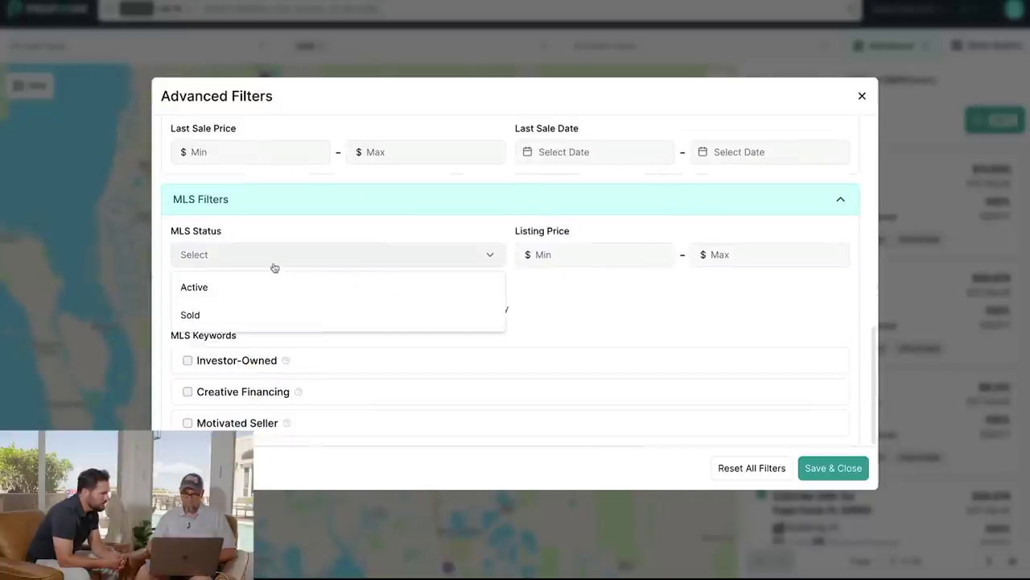
click(238, 292)
click(531, 306)
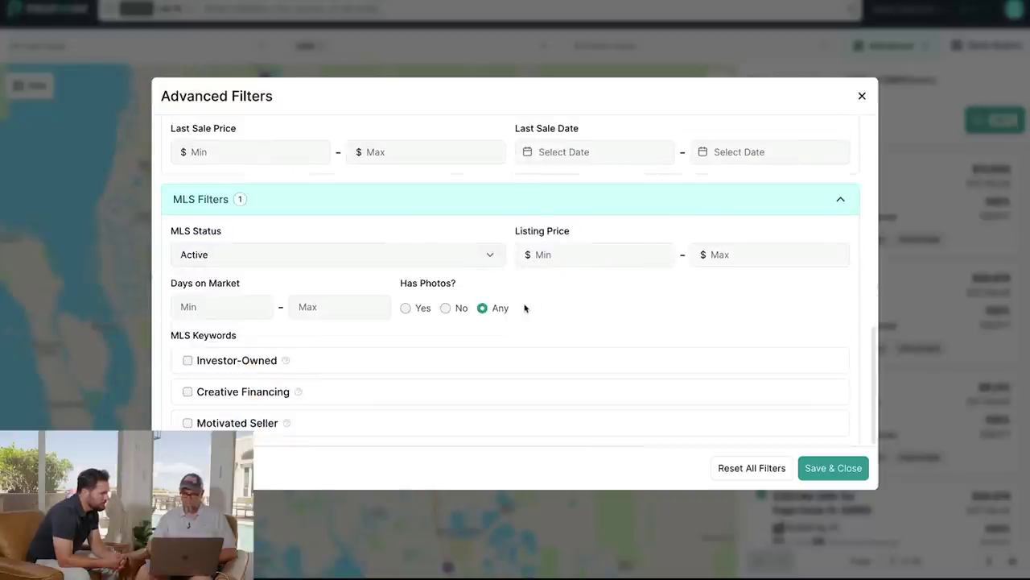
click(200, 308)
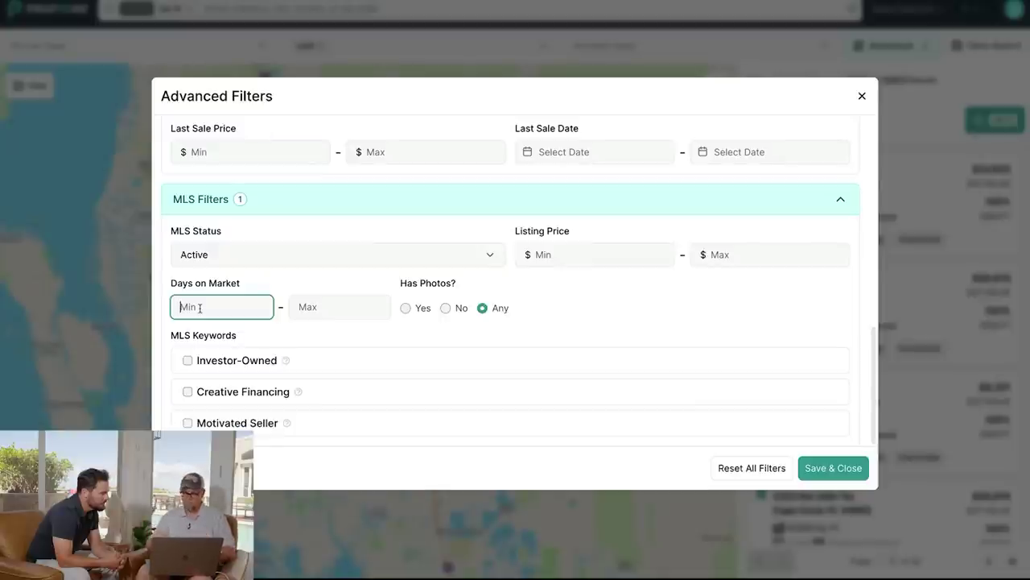
text(180)
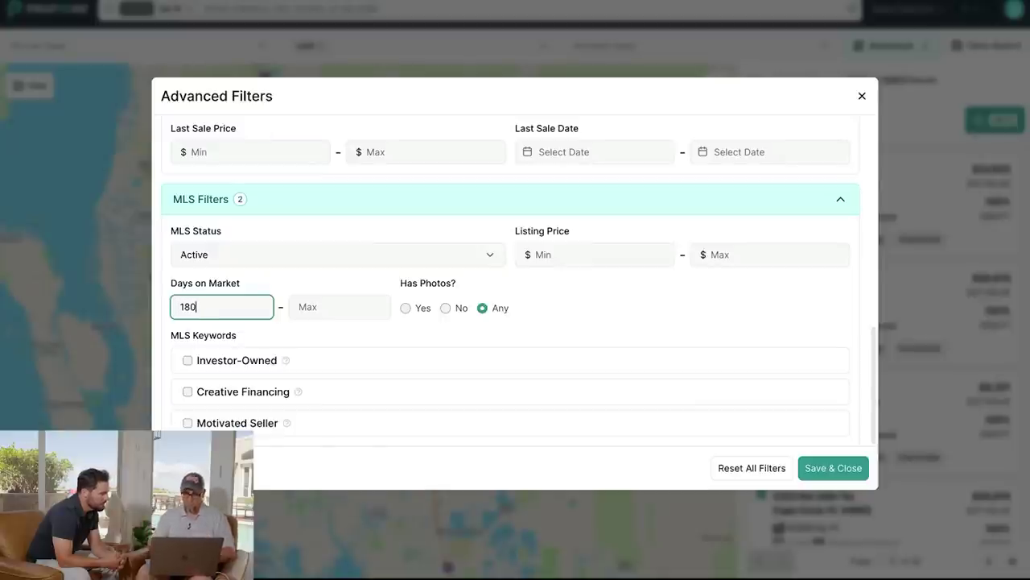
scroll(591, 316, up, 6)
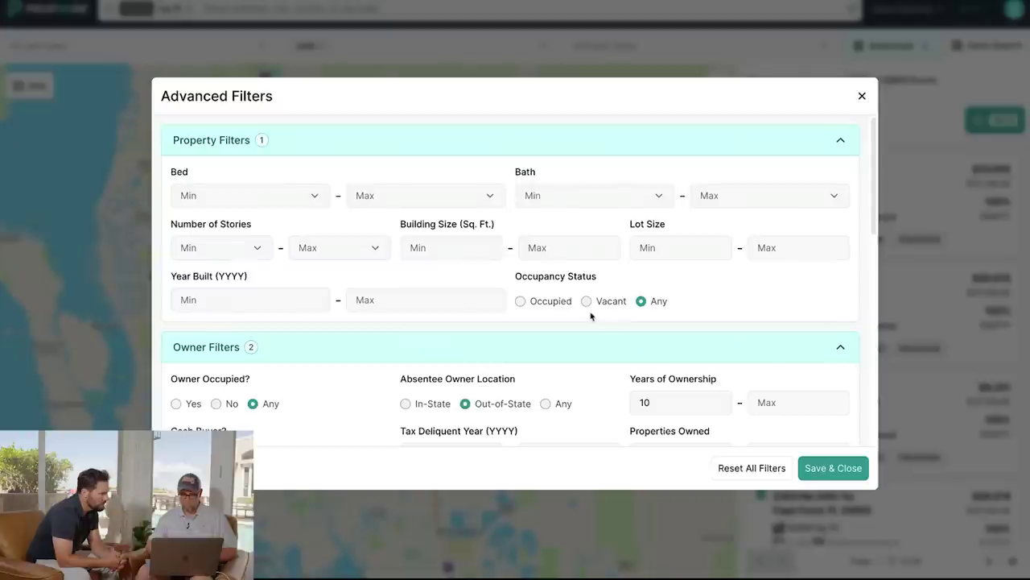
scroll(590, 316, down, 1)
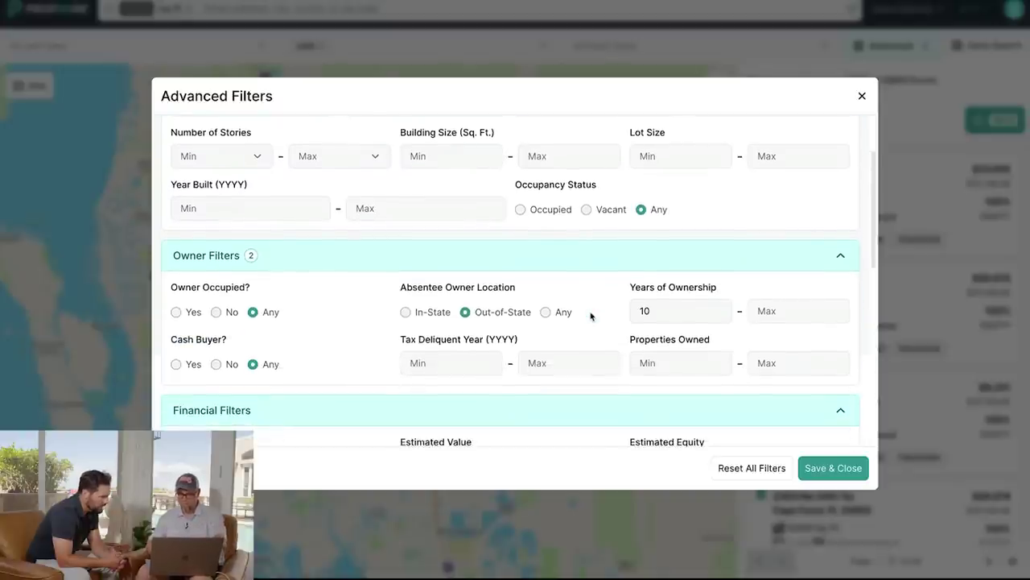
scroll(591, 316, down, 3)
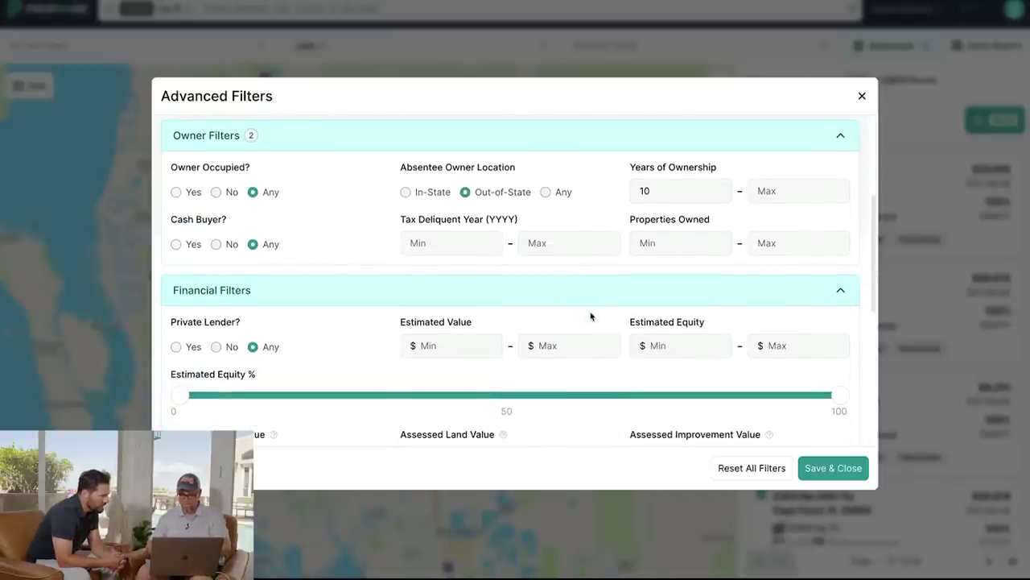
scroll(591, 316, down, 3)
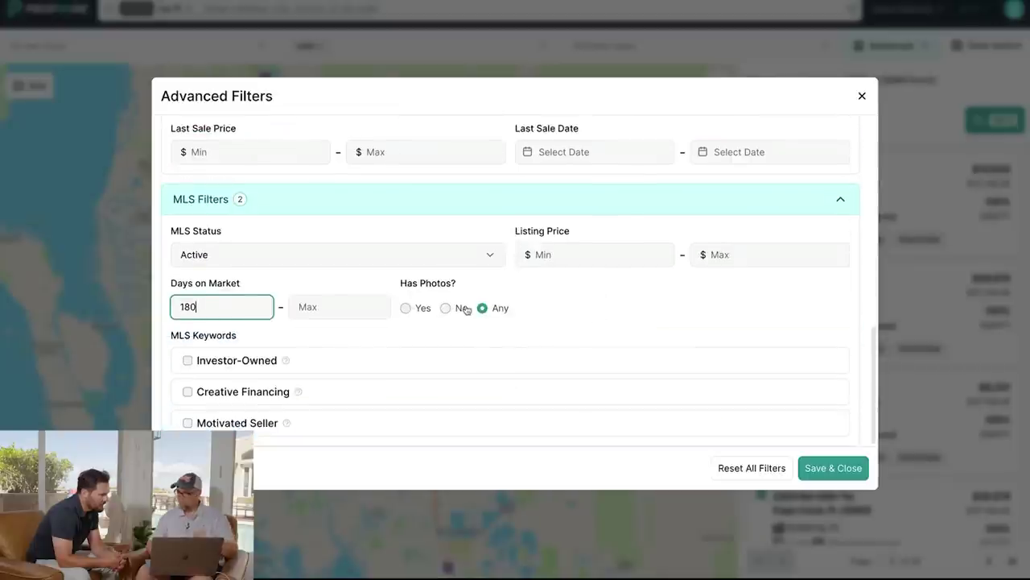
click(837, 469)
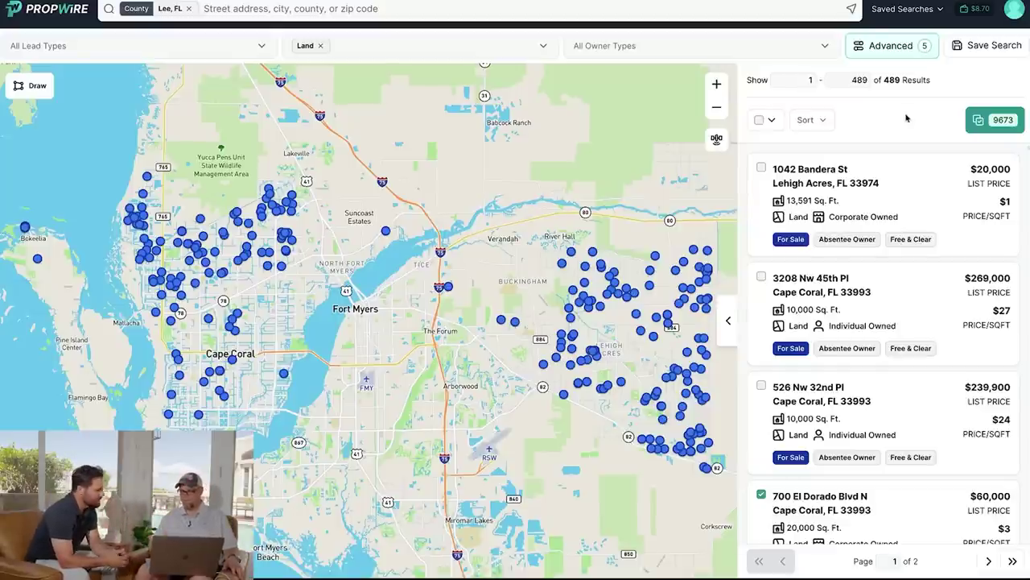
click(921, 200)
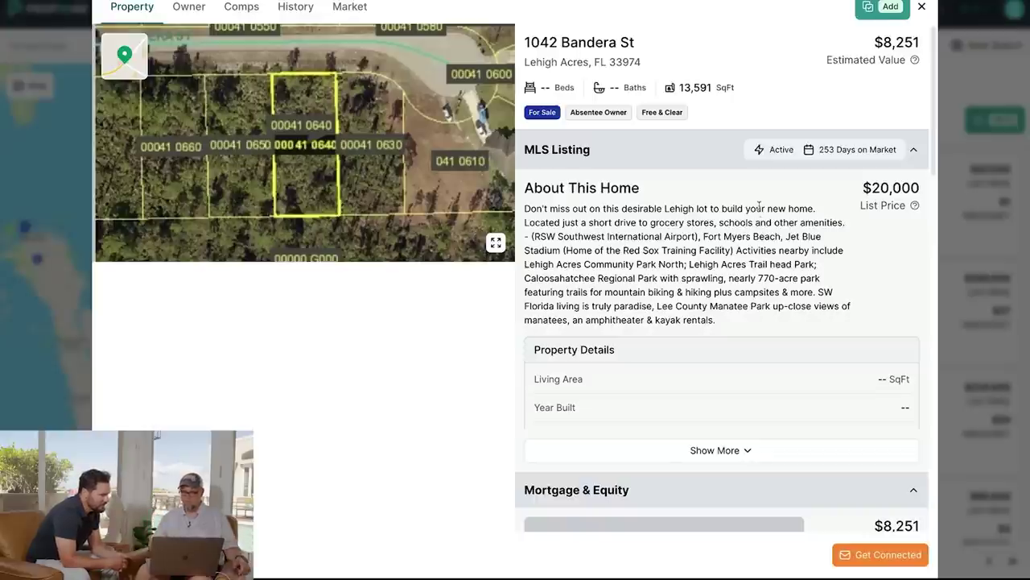
scroll(709, 296, down, 2)
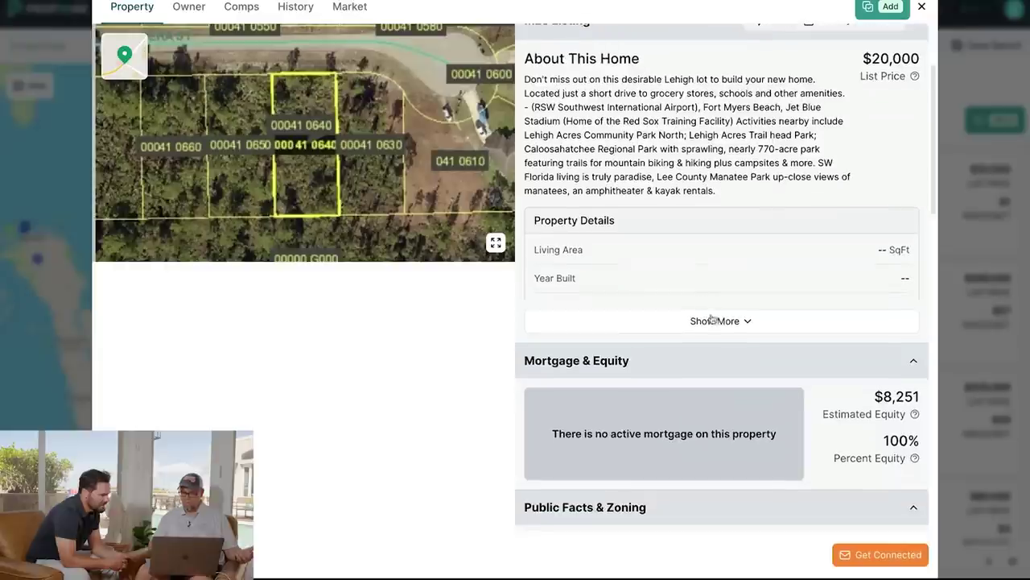
click(715, 322)
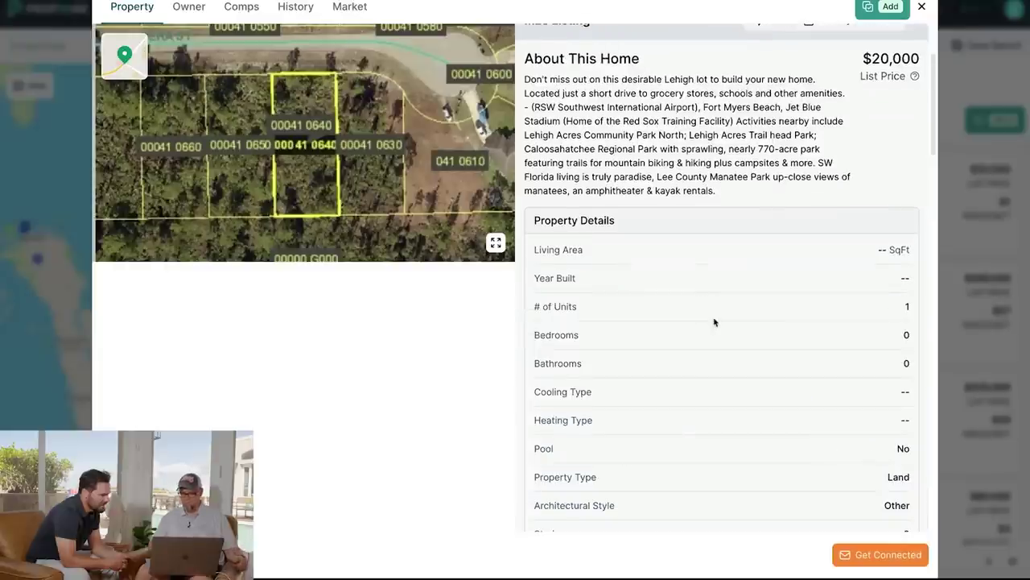
scroll(714, 322, down, 5)
scroll(713, 322, down, 4)
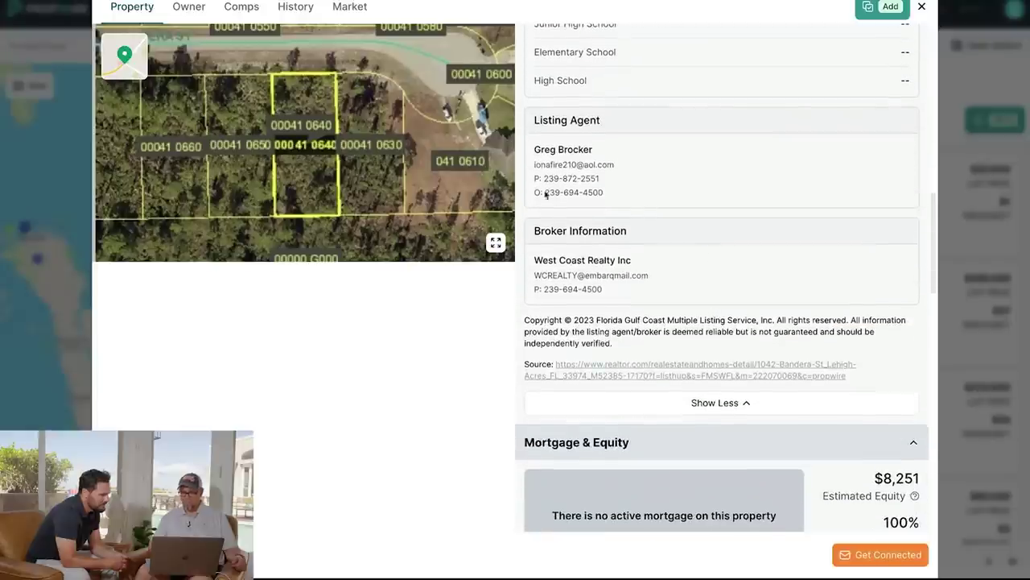